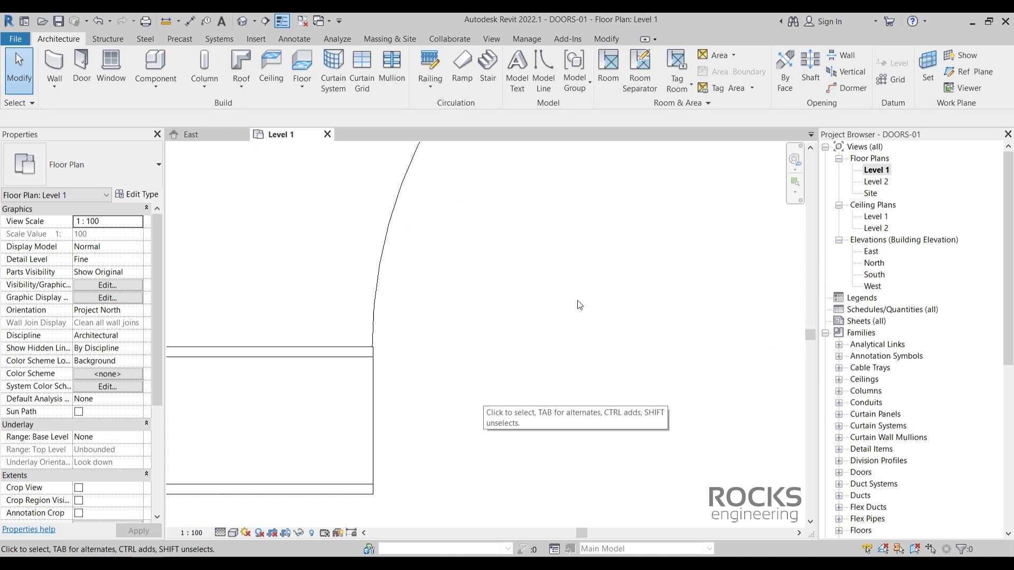
Step: Set the Generic - 200mm wall type's wrapping at inserts to Both
scroll(581, 300, down, 1)
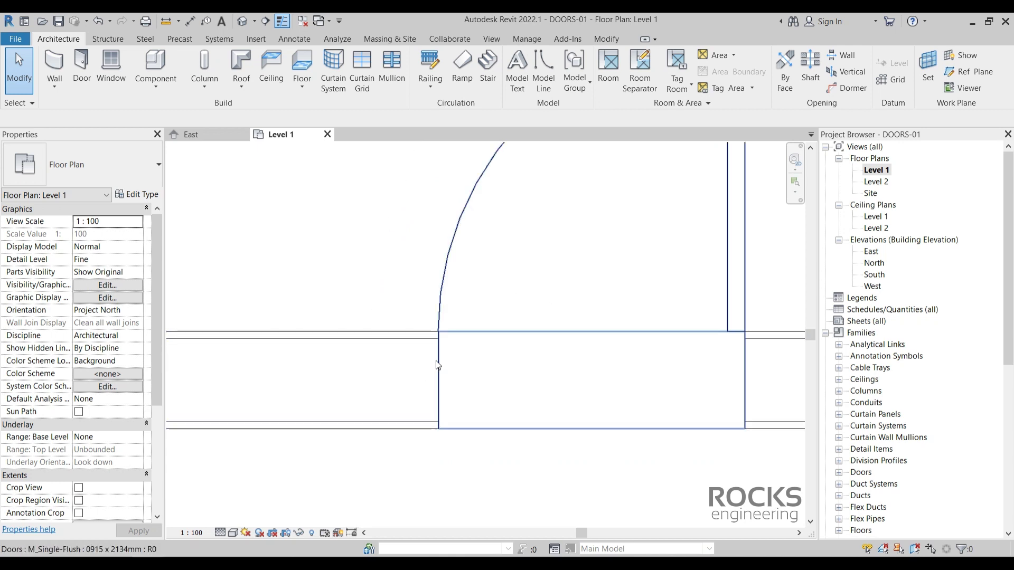
middle_drag(769, 390, 674, 393)
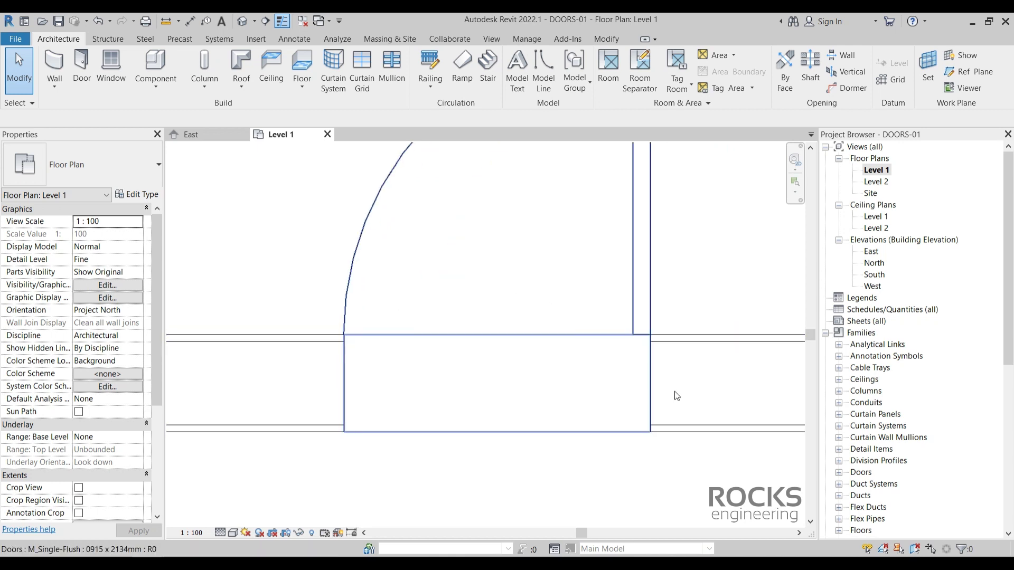
click(728, 343)
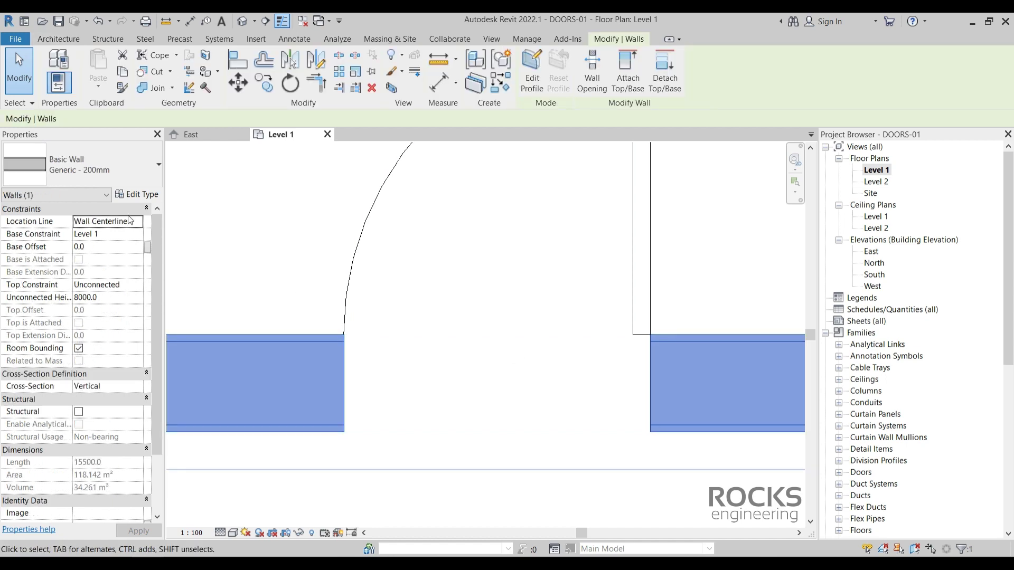
click(141, 195)
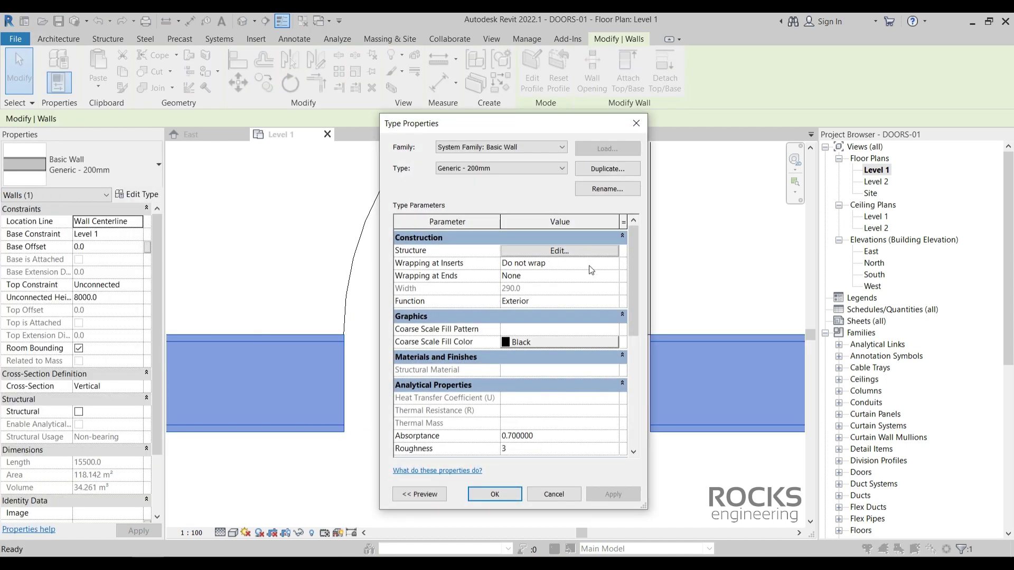
click(616, 263)
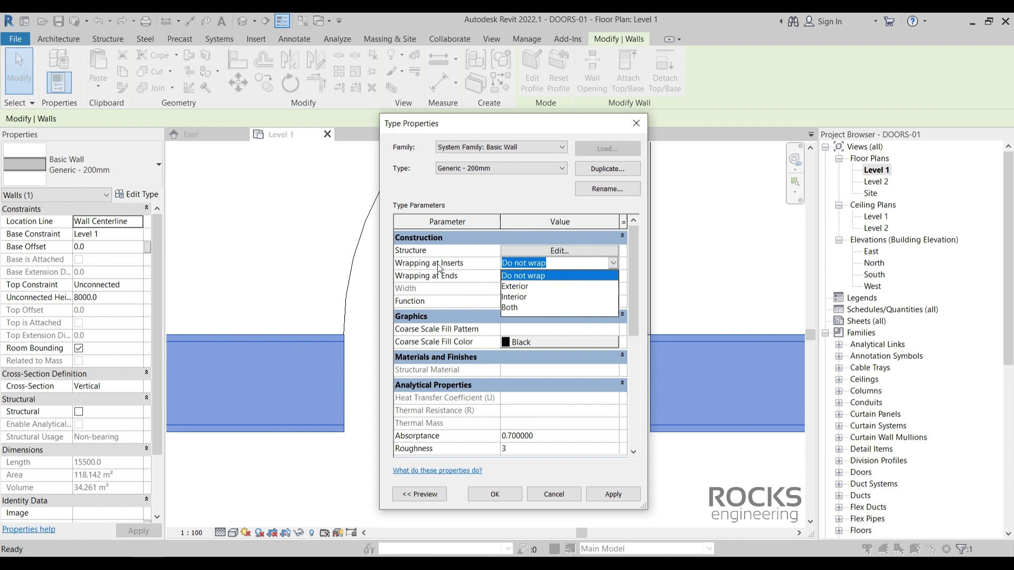
click(517, 308)
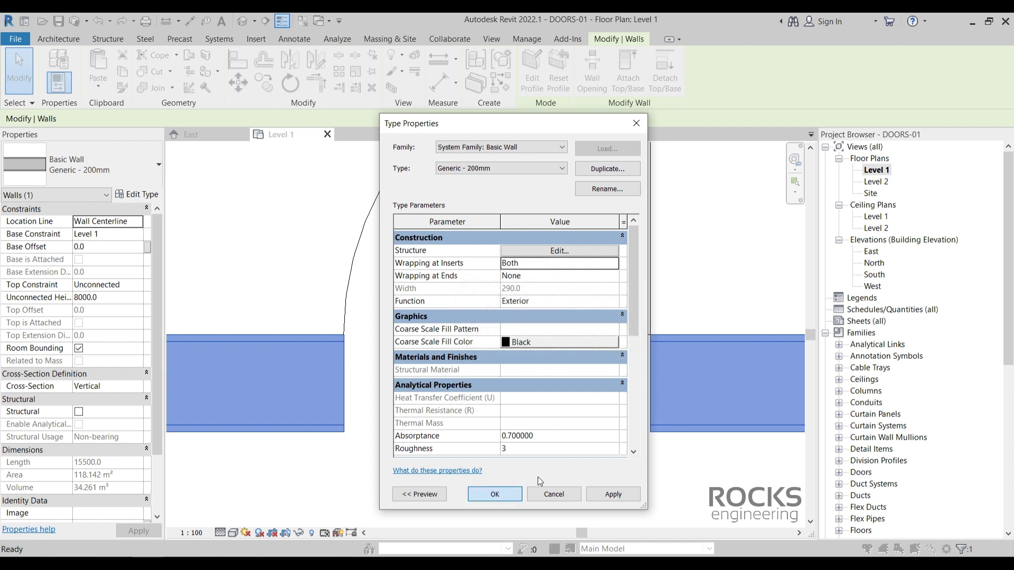
key(Return)
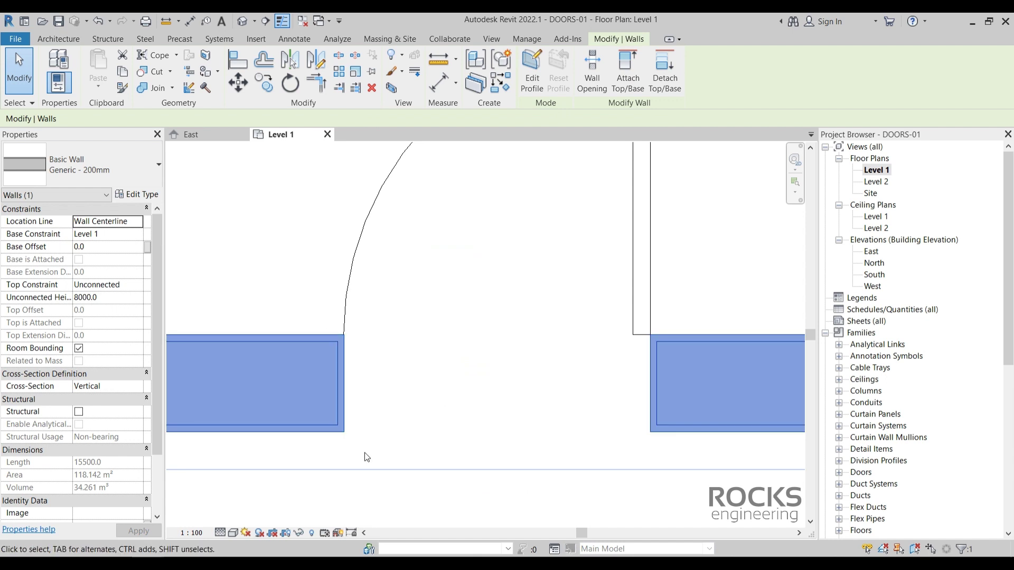
Step: Create a vertical building section cutting through the first door and its wall in the Level 1 plan
scroll(644, 405, down, 1)
click(715, 319)
scroll(690, 397, down, 1)
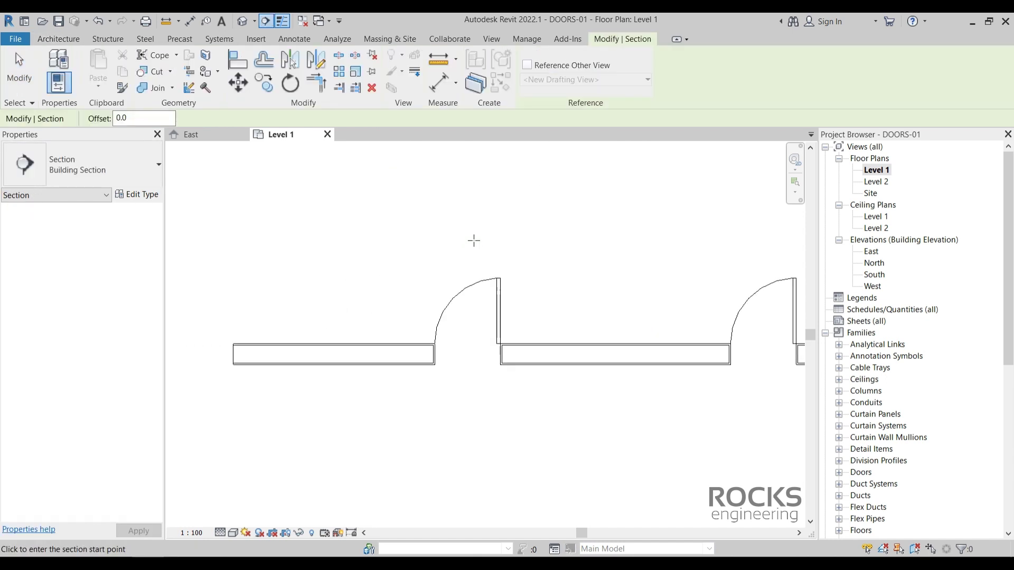
click(473, 240)
click(475, 412)
key(Escape)
key(Escape)
key(Escape)
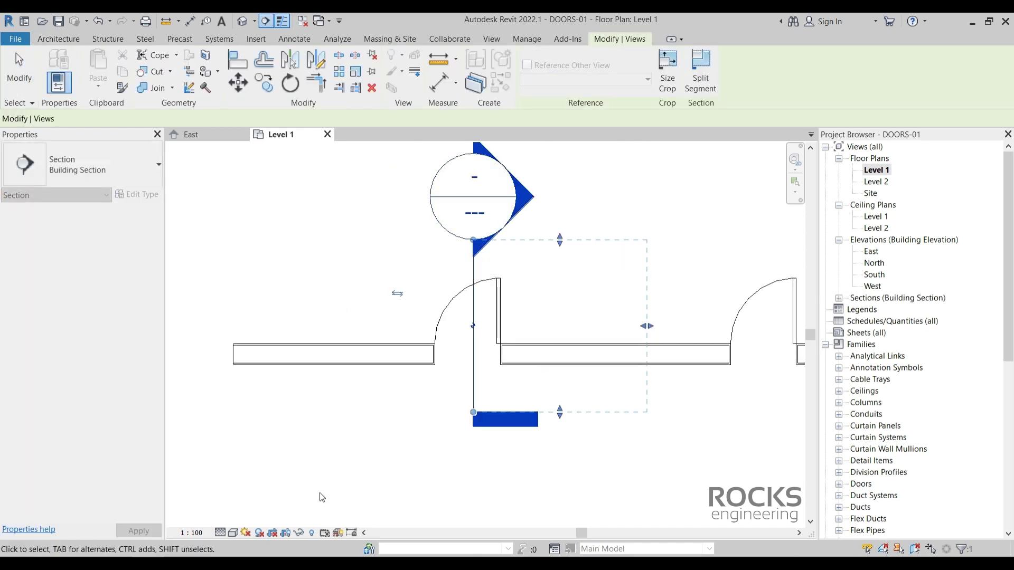
Step: Set the floor plan's view scale to 1:20 and open the new section view
click(193, 534)
click(195, 427)
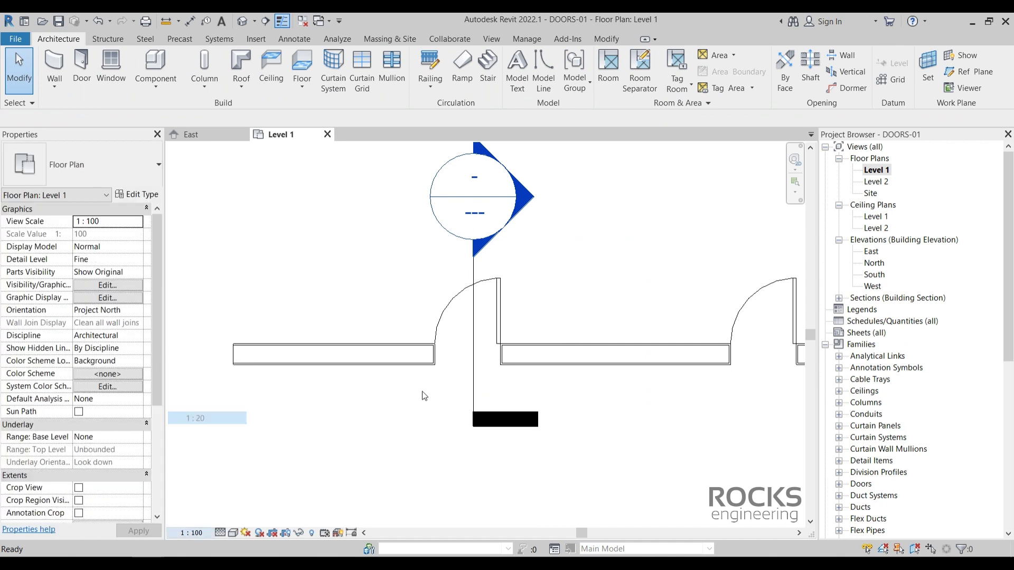
double_click(478, 231)
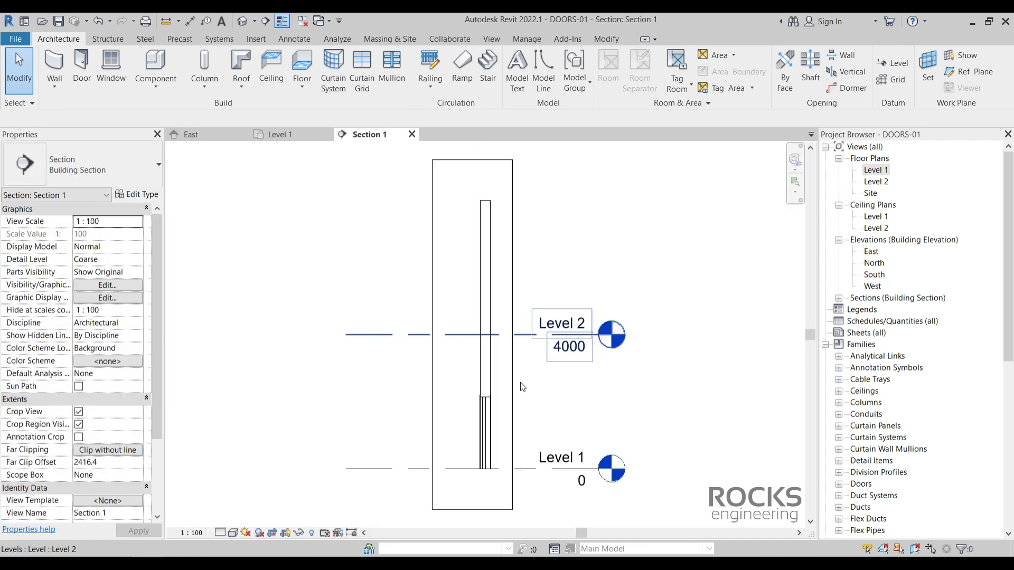
Step: Set the section view's detail level to Fine and inspect the door head where the frame meets the wall
scroll(479, 423, up, 2)
scroll(478, 426, up, 3)
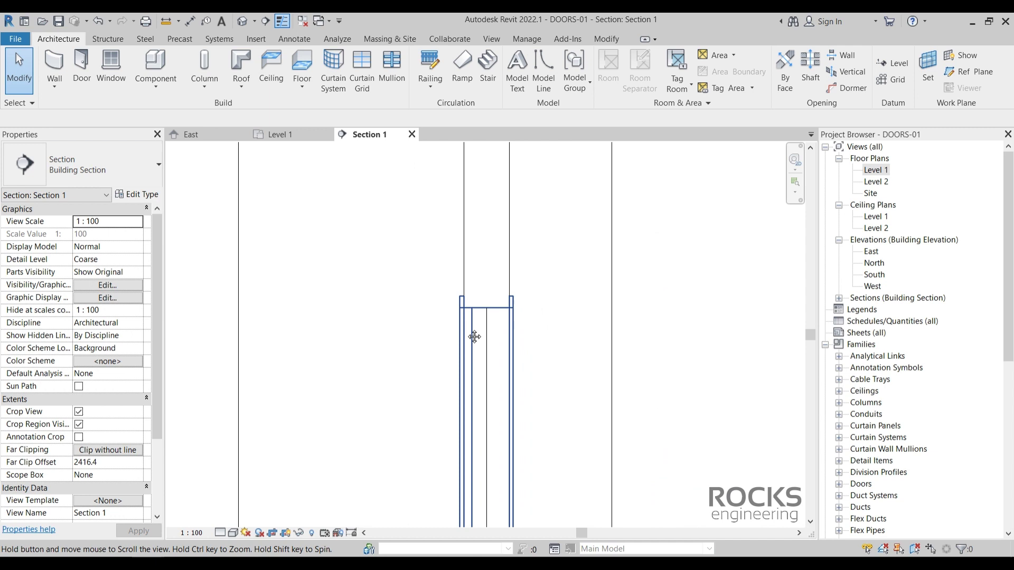
click(220, 532)
click(239, 519)
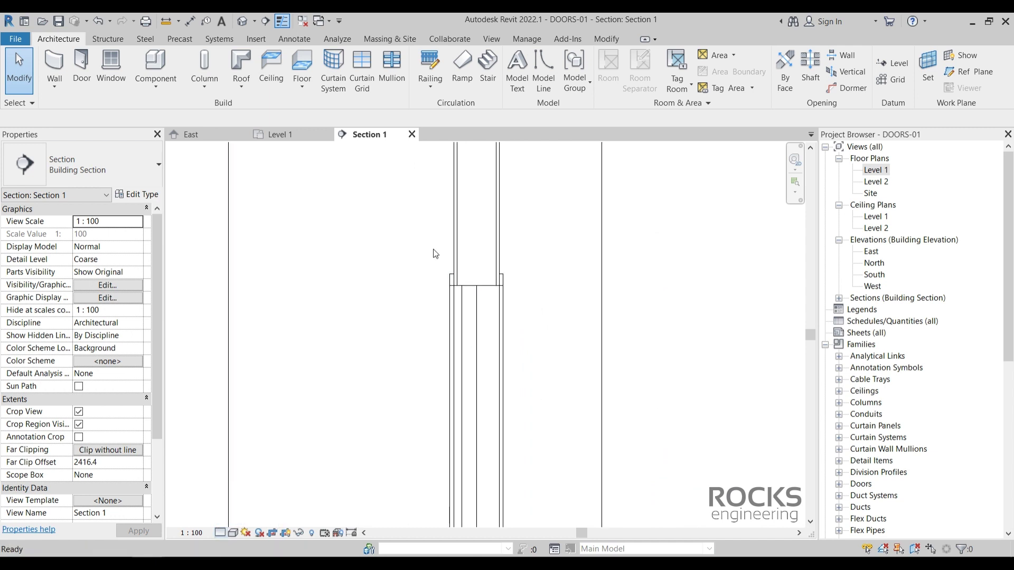
scroll(435, 254, up, 2)
drag(419, 345, 626, 247)
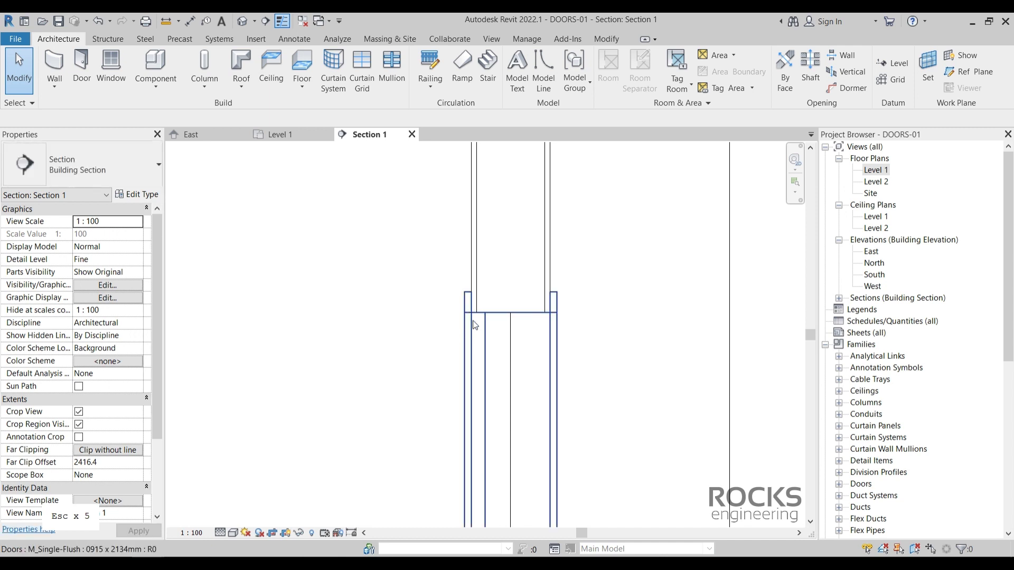
scroll(479, 308, up, 1)
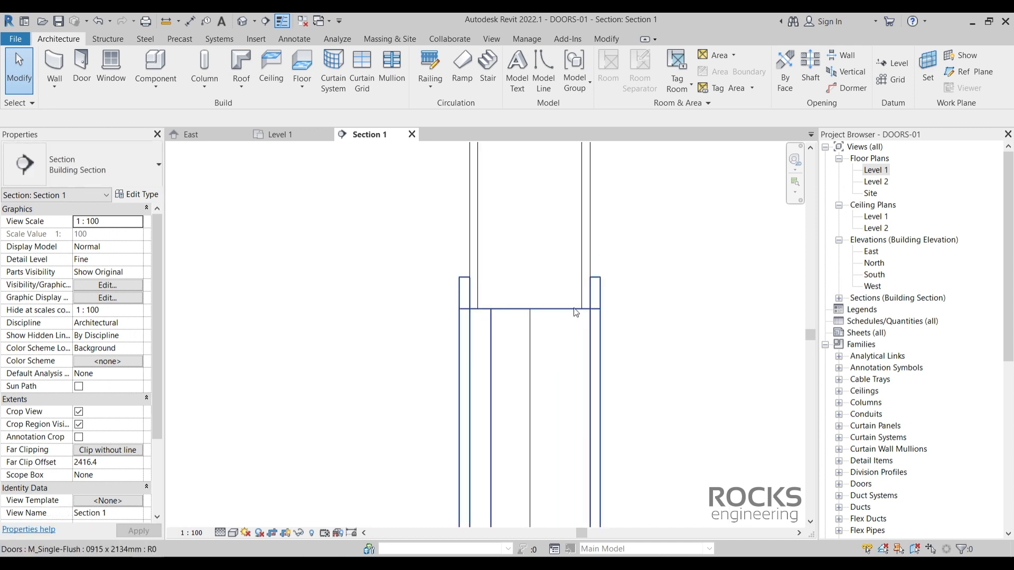
scroll(455, 311, down, 1)
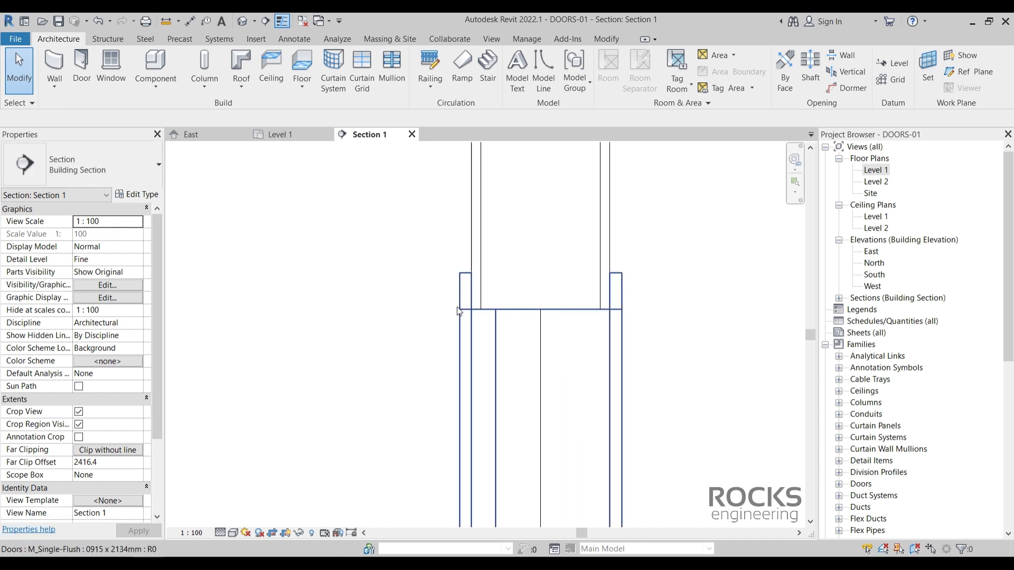
Step: Open the M_Single-Flush door family for editing and show its Ground floor plan
key(Escape)
key(Escape)
key(Escape)
key(Escape)
key(Escape)
key(Escape)
click(458, 336)
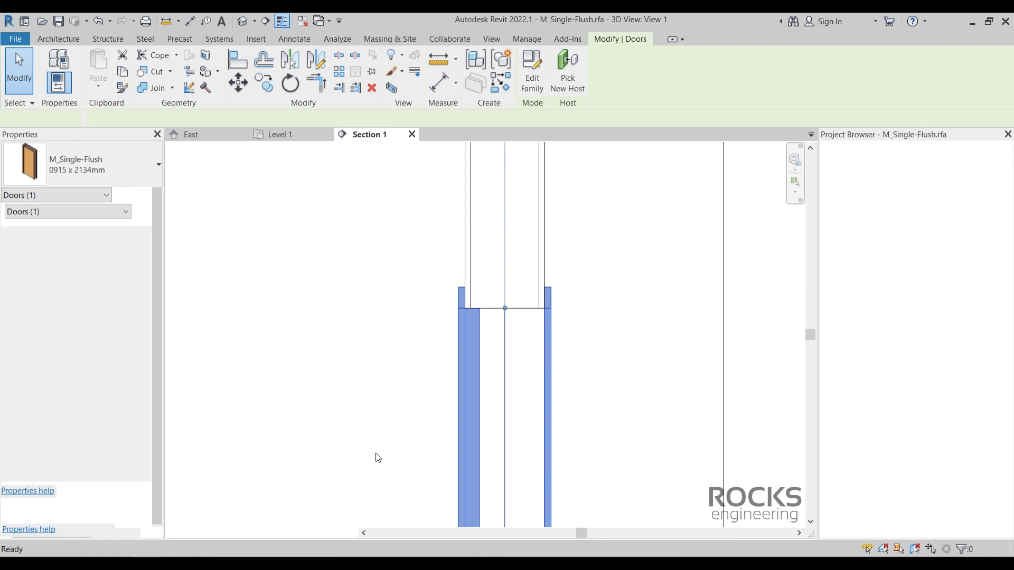
double_click(857, 147)
double_click(861, 158)
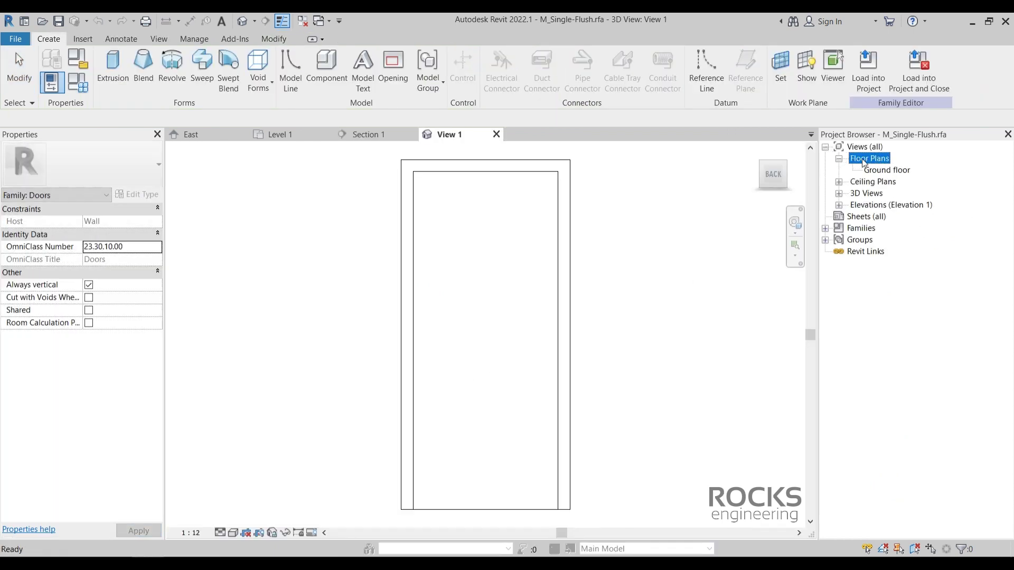
double_click(873, 170)
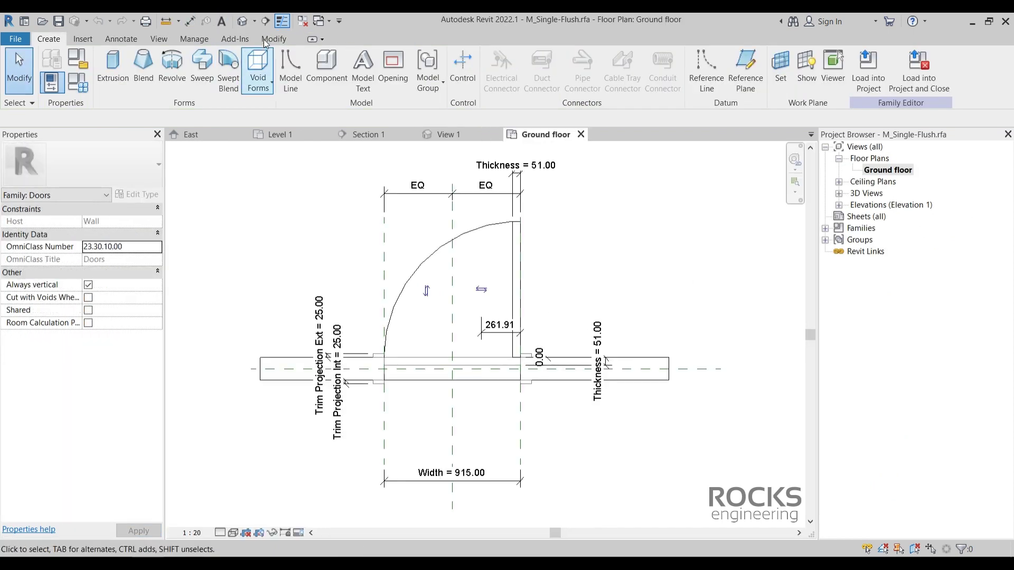
Step: Create a vertical section through the door opening in the family's floor plan and go to its view
click(265, 21)
click(447, 155)
click(447, 404)
key(Escape)
key(Escape)
key(Escape)
key(Escape)
key(Escape)
key(Escape)
key(Escape)
key(Escape)
middle_drag(447, 166, 469, 211)
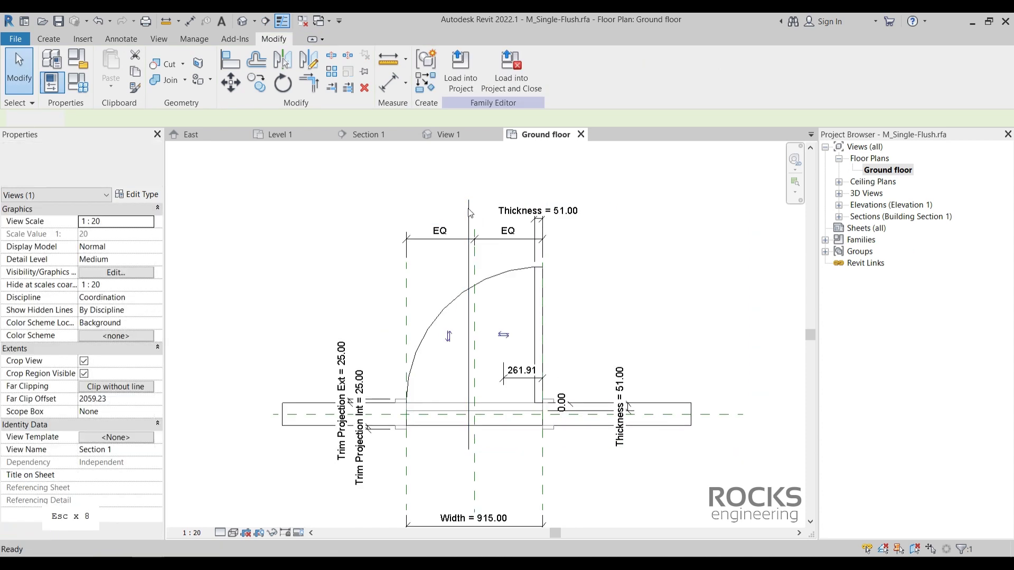
click(469, 212)
right_click(468, 204)
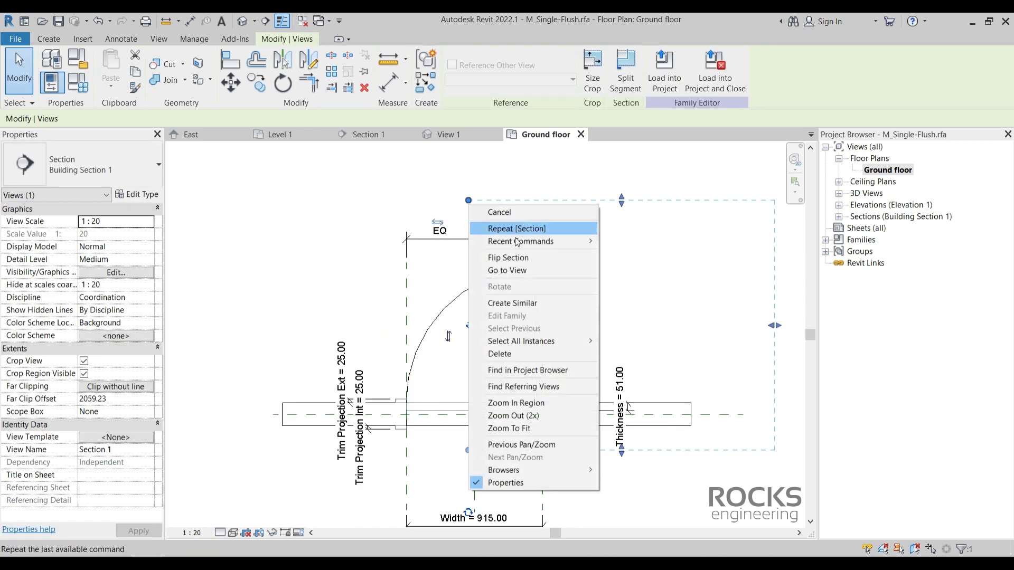
click(517, 271)
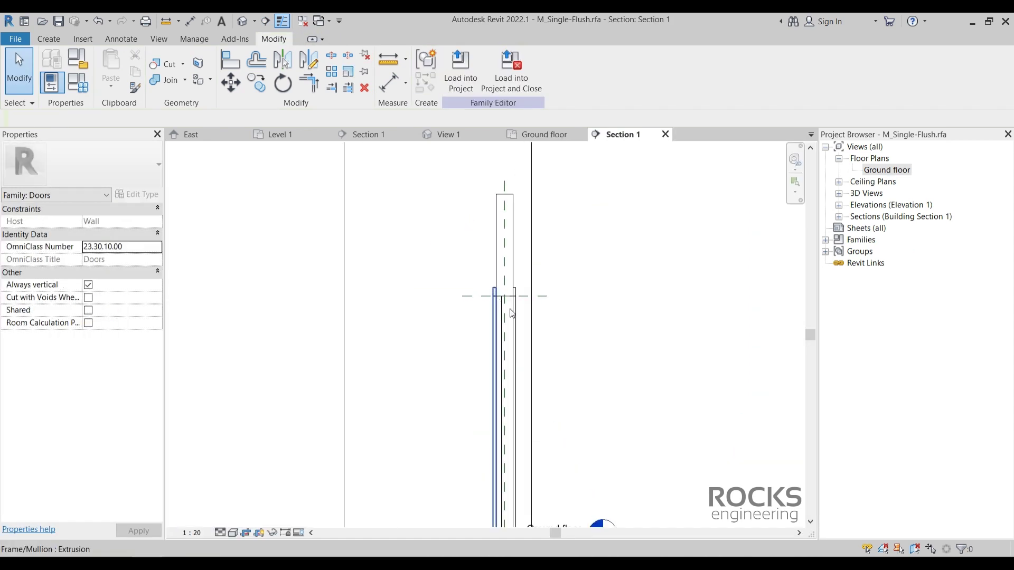
Step: Set the detail level of the family's section view to Fine
scroll(512, 314, up, 2)
click(220, 533)
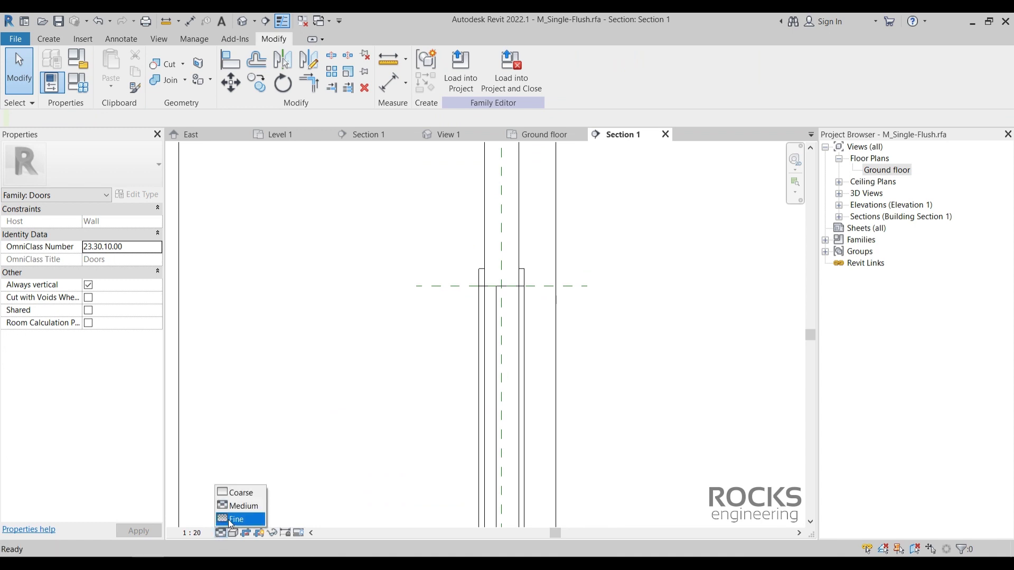
click(231, 519)
Step: Edit the structure of the host wall's type and add a Substrate layer above the core on the exterior side
scroll(559, 267, up, 1)
click(499, 238)
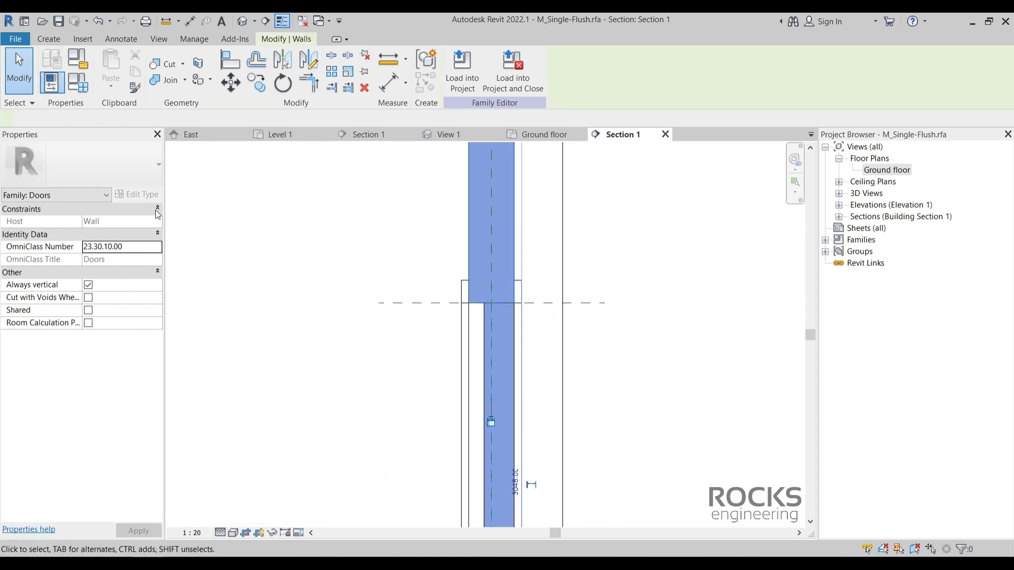
click(136, 194)
click(577, 254)
click(416, 351)
click(417, 352)
click(544, 353)
click(438, 247)
click(434, 267)
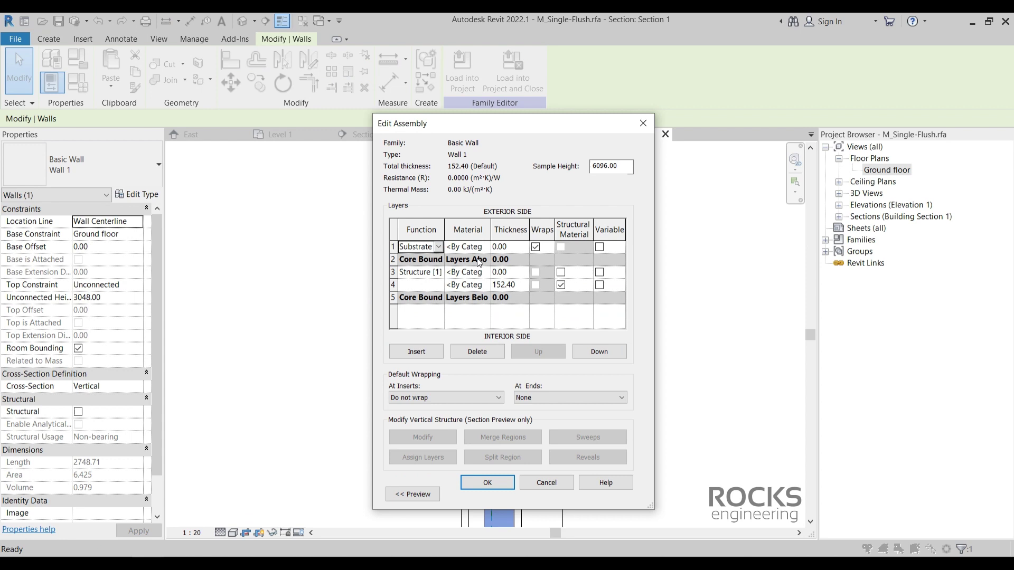
Step: Move the fourth layer below the core boundary, make it Substrate [2], and give both substrate layers a thickness of 20
click(394, 285)
click(598, 352)
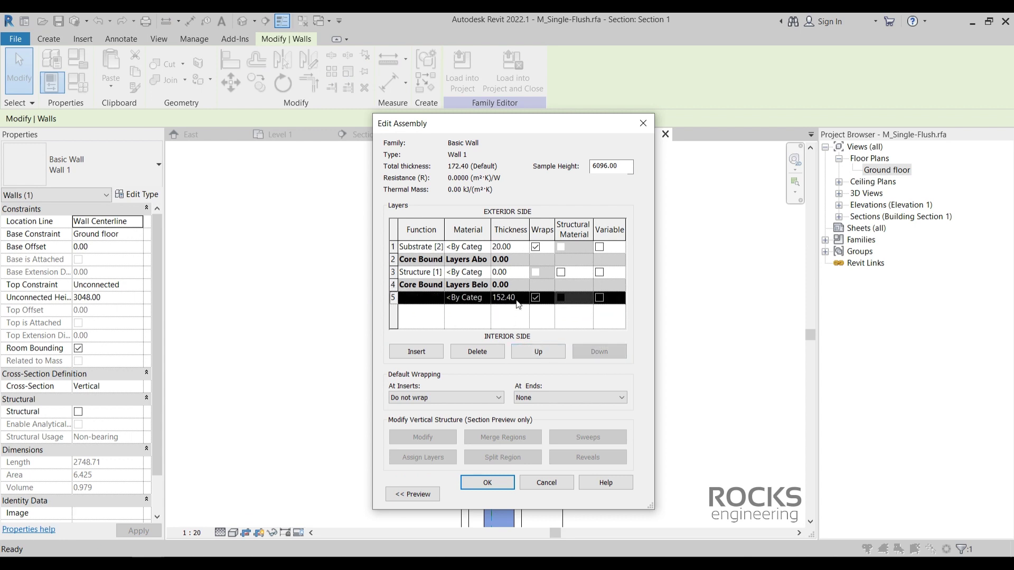
click(515, 298)
text(20)
click(438, 297)
click(428, 318)
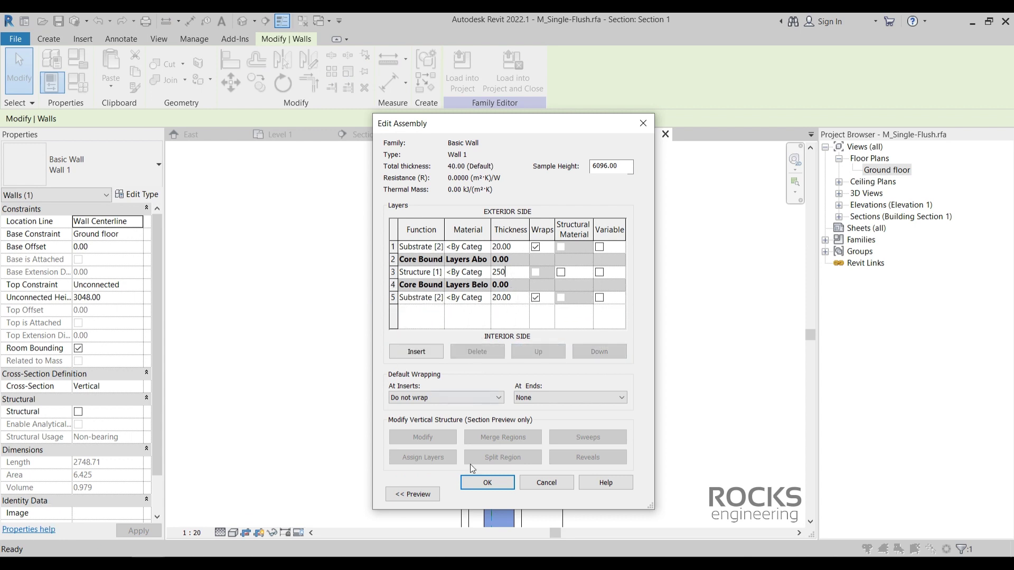
Step: Set the core Structure [1] layer's thickness to 250 and accept the wall type changes
text(250)
click(488, 482)
click(491, 553)
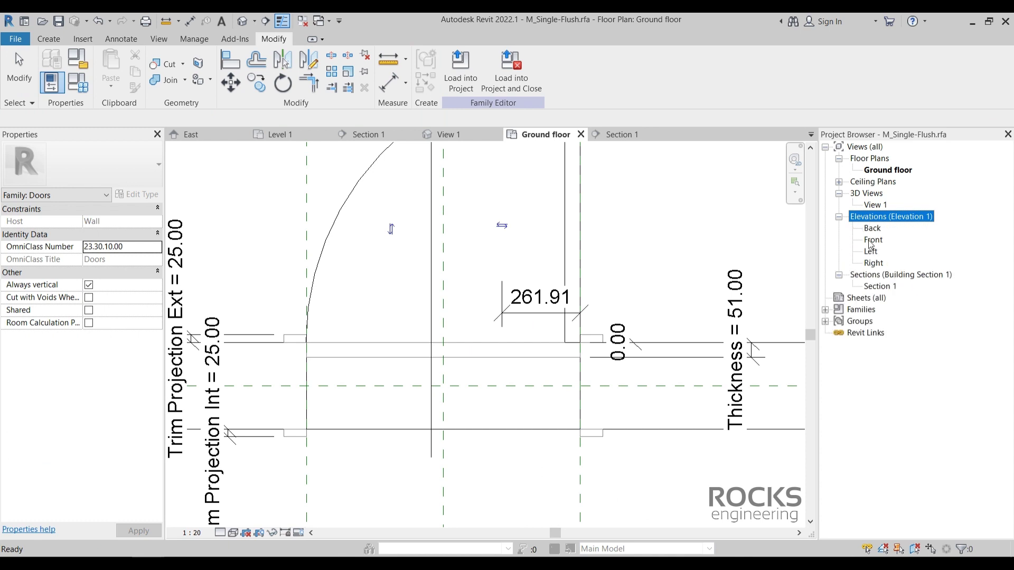
Step: Open the family's Front elevation and frame the door in the view
double_click(870, 242)
key(Escape)
key(Escape)
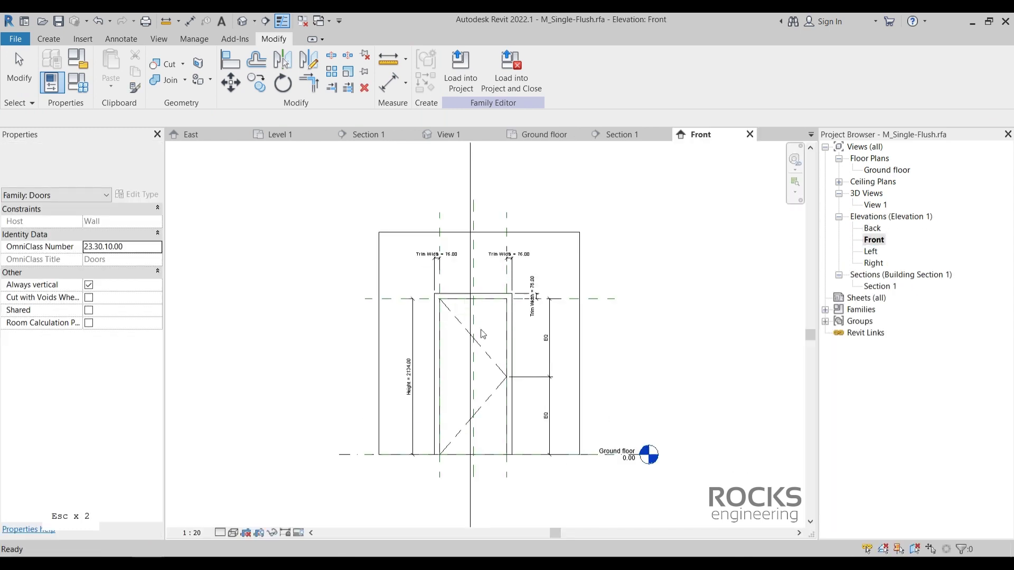
scroll(481, 330, up, 2)
middle_drag(487, 336, 482, 290)
Step: Start an Extrusion with the host wall's face picked as its work plane
click(48, 39)
click(113, 71)
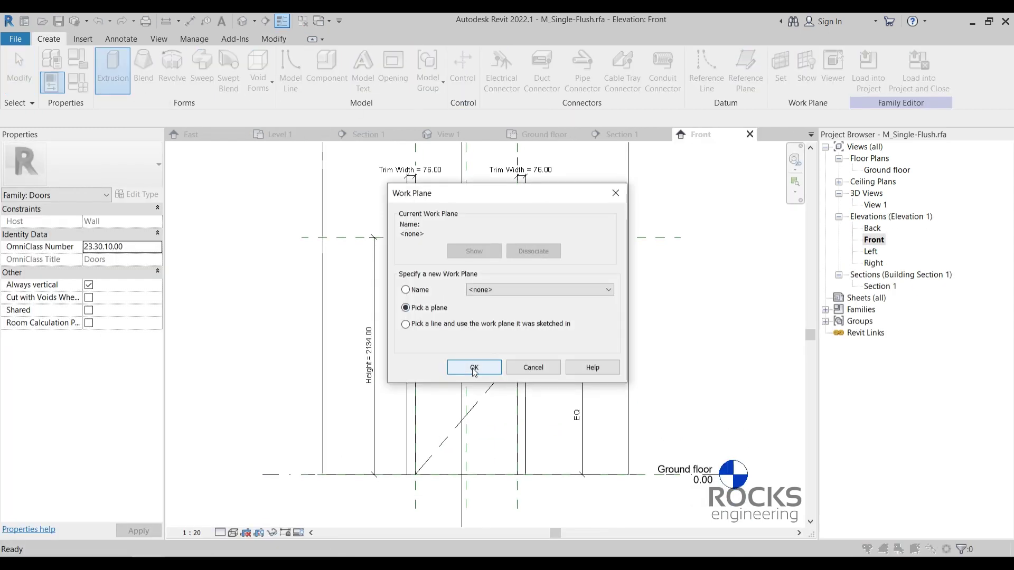
click(496, 290)
click(496, 333)
click(481, 367)
scroll(612, 253, down, 2)
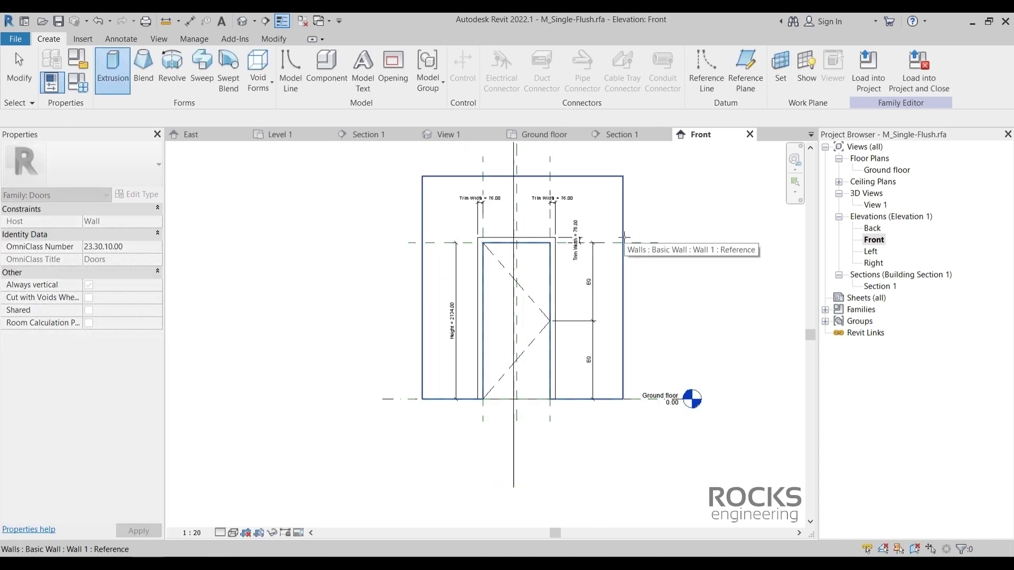
click(623, 238)
Step: Sketch a rectangle along the door opening's edges and add an outward copy of it with a 20 offset
scroll(519, 292, up, 4)
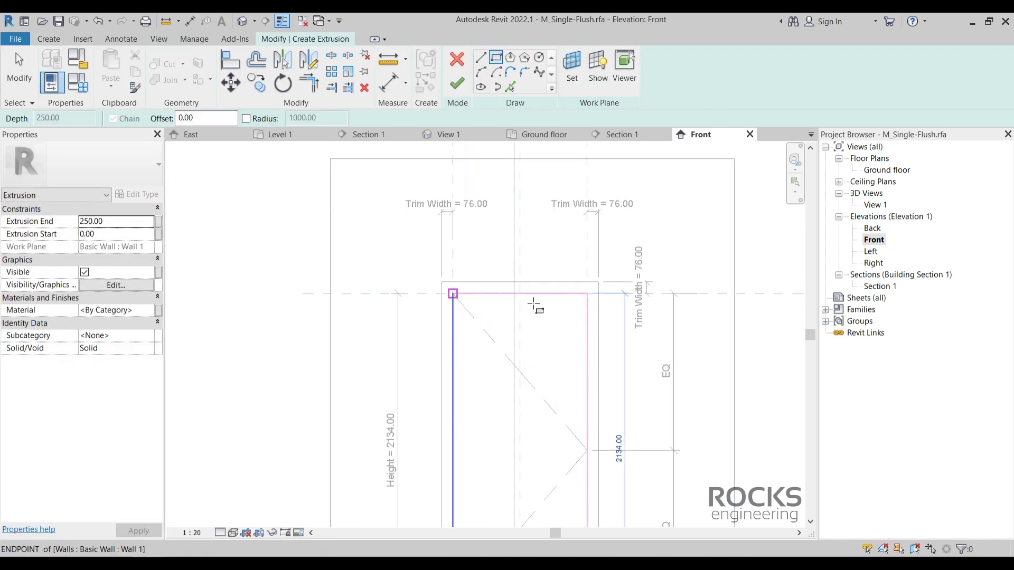
key(o)
key(f)
key(Return)
scroll(444, 299, up, 2)
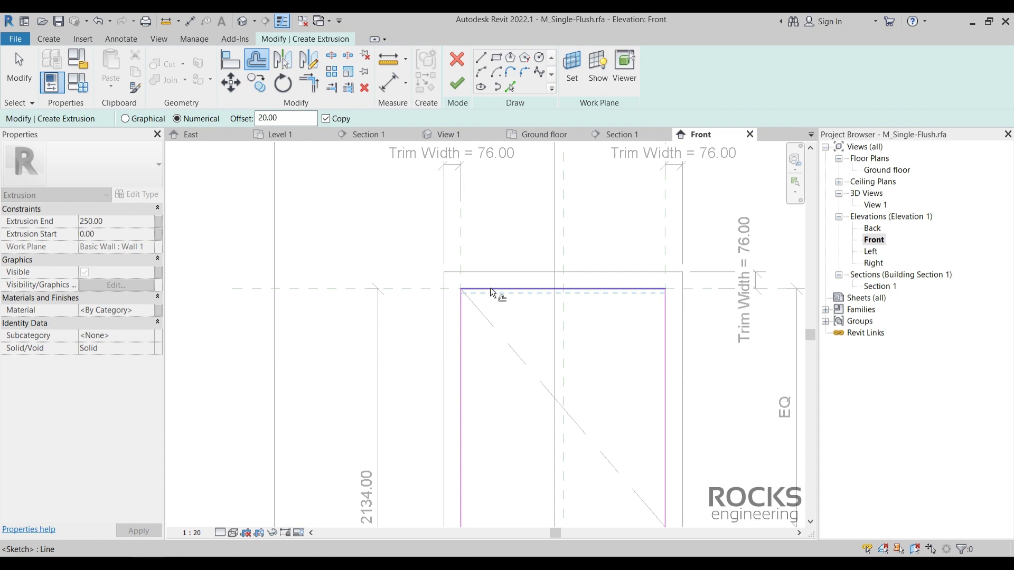
key(Tab)
click(489, 286)
Step: Split and trim the two rectangles at floor level into one closed frame profile around the sides and head of the opening
scroll(496, 288, down, 3)
middle_drag(522, 359, 523, 276)
scroll(584, 461, up, 5)
key(t)
key(r)
click(568, 388)
click(584, 380)
key(s)
key(l)
click(299, 388)
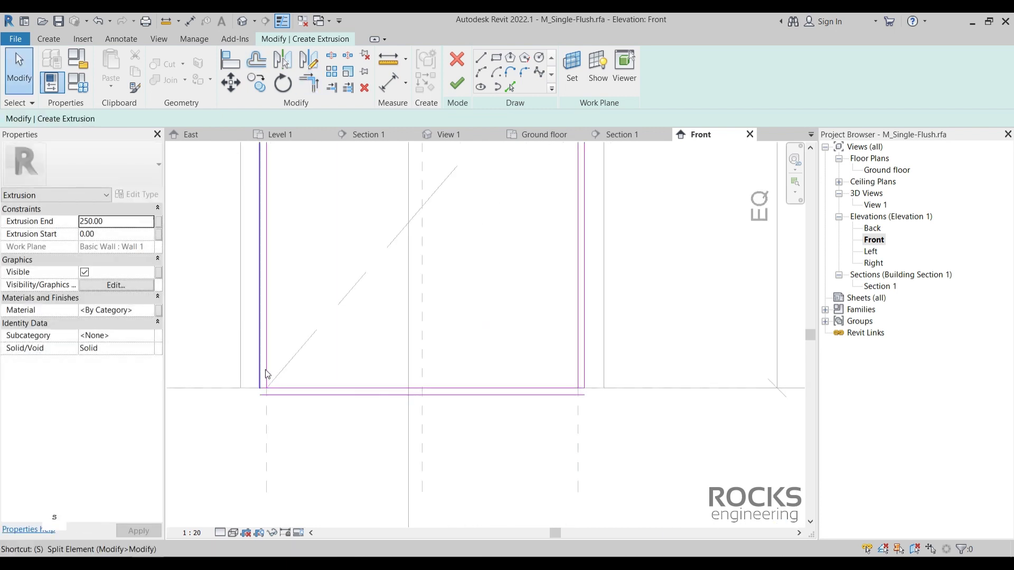
scroll(265, 387, up, 3)
key(t)
key(r)
scroll(271, 384, down, 1)
middle_drag(743, 366, 508, 374)
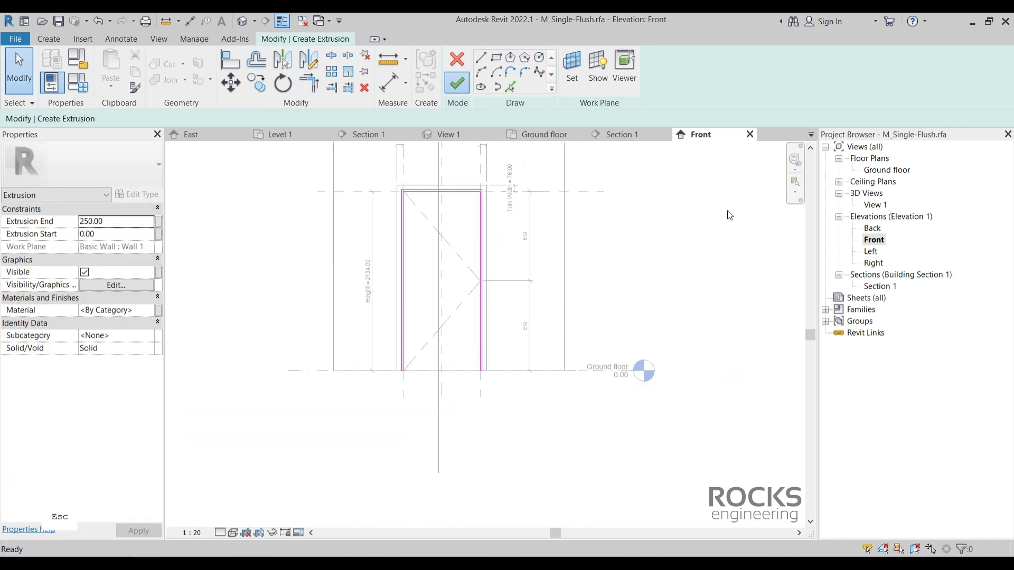
Step: Finish the frame extrusion and adjust its depth in the Ground floor plan so it spans the wall's full thickness
double_click(871, 171)
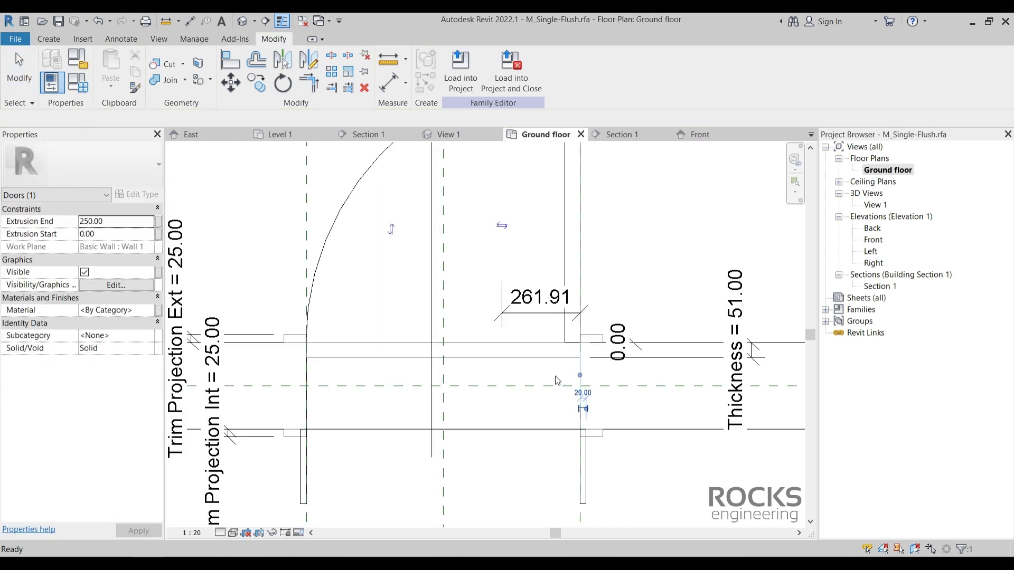
scroll(530, 467, up, 1)
scroll(460, 355, down, 2)
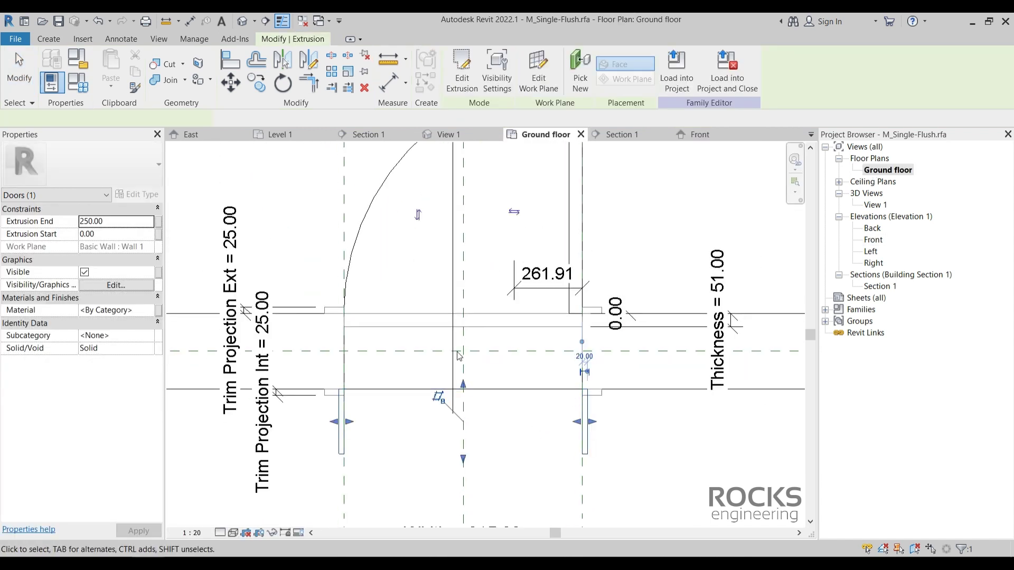
scroll(484, 453, down, 2)
middle_drag(491, 453, 548, 456)
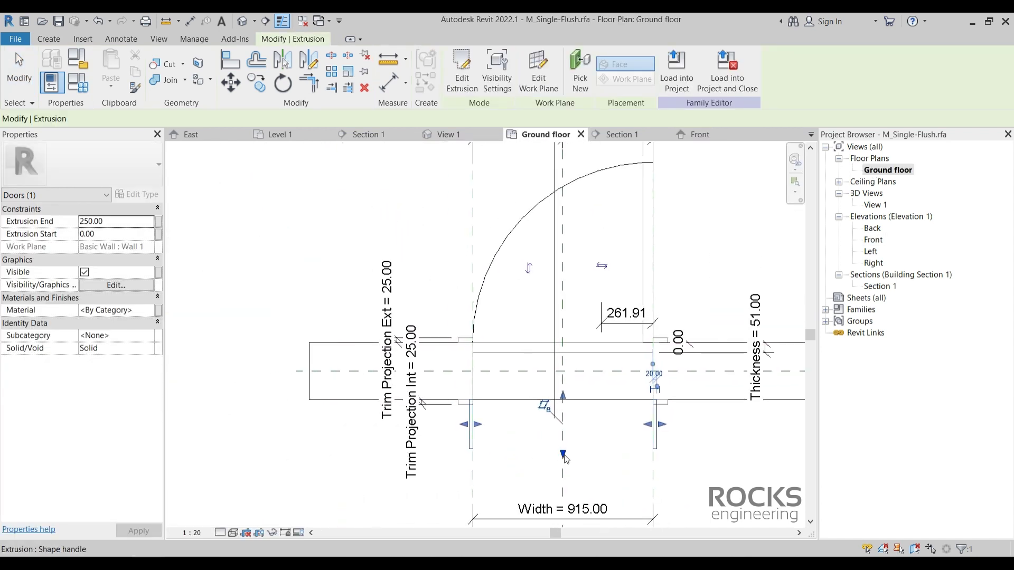
drag(564, 455, 538, 344)
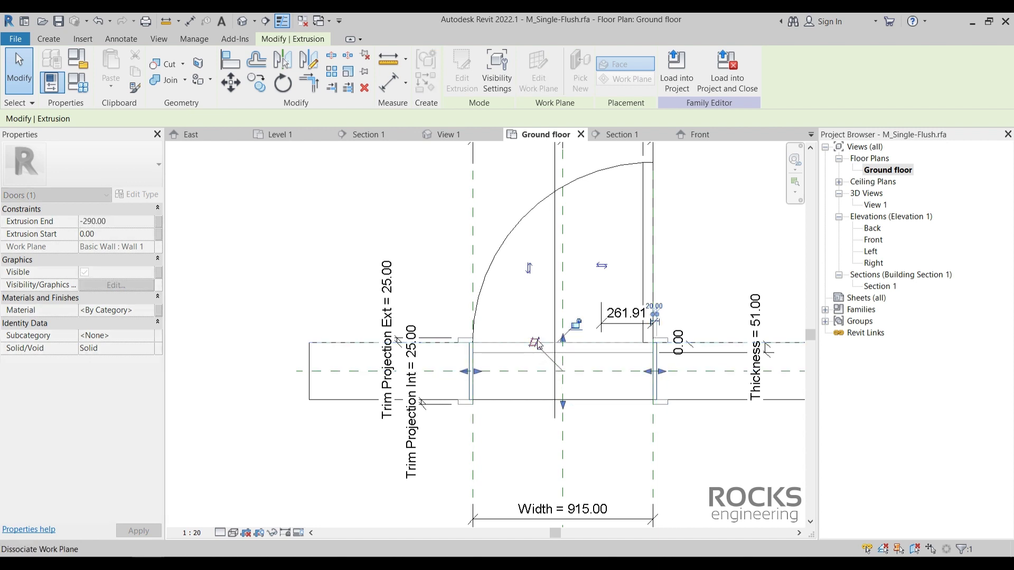
click(478, 385)
Step: Set the door's Width dimension to 1000 in the Ground floor plan
scroll(640, 368, up, 1)
middle_drag(640, 368, 552, 353)
scroll(542, 363, down, 3)
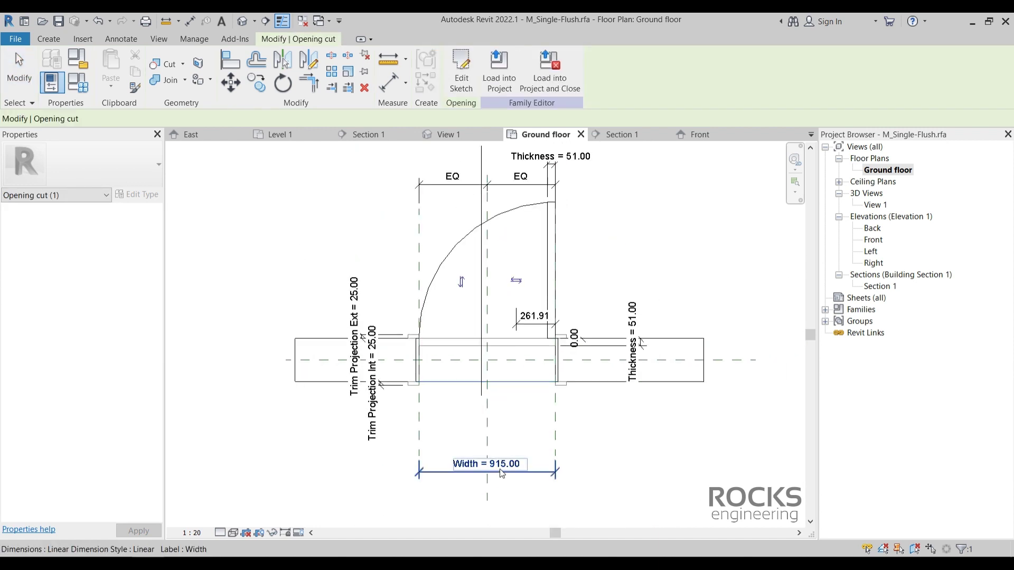
click(501, 471)
click(497, 466)
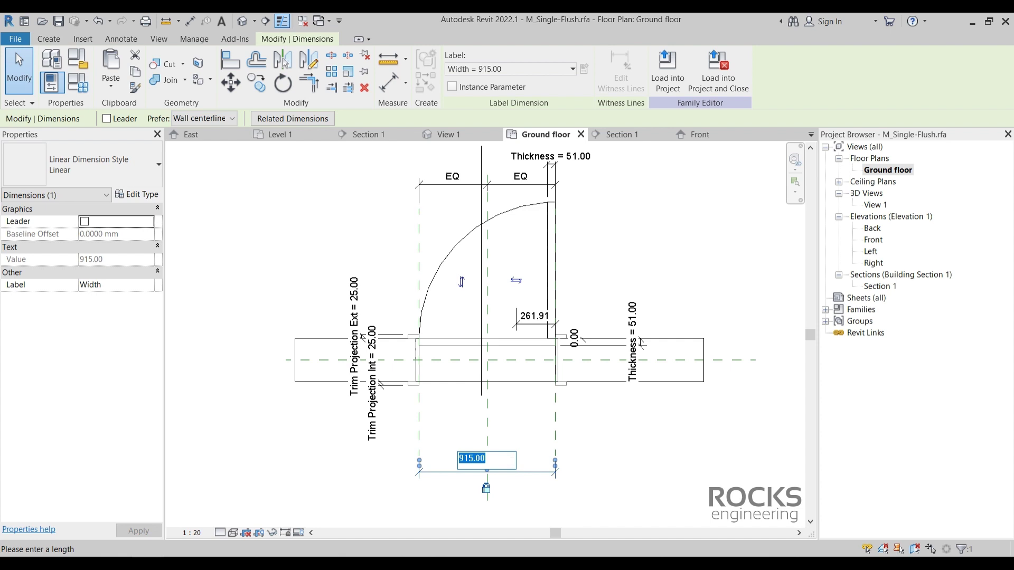
key(Return)
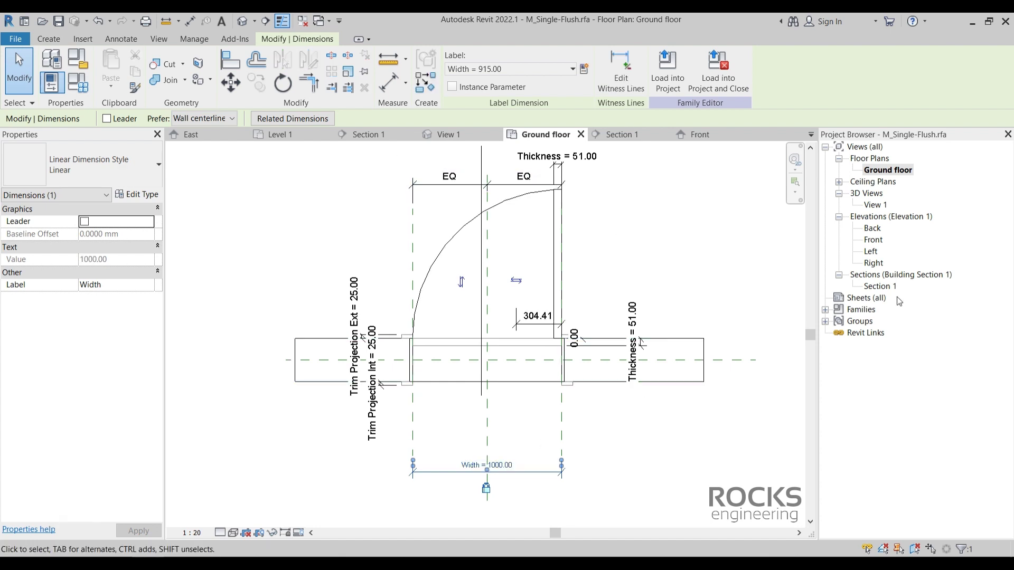
Step: Reload the edited door family into the DOORS-01 project
double_click(885, 286)
click(461, 72)
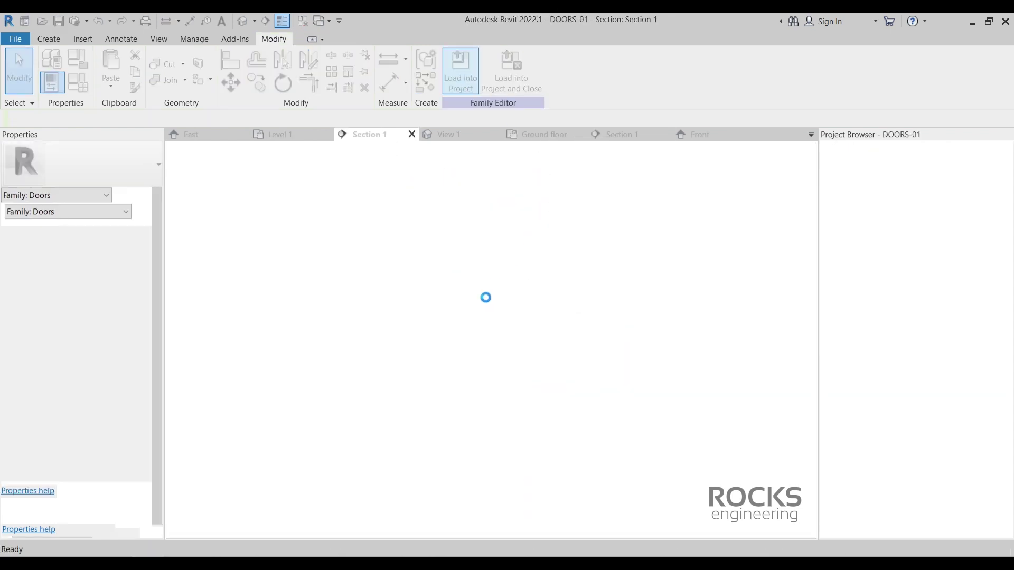
click(516, 253)
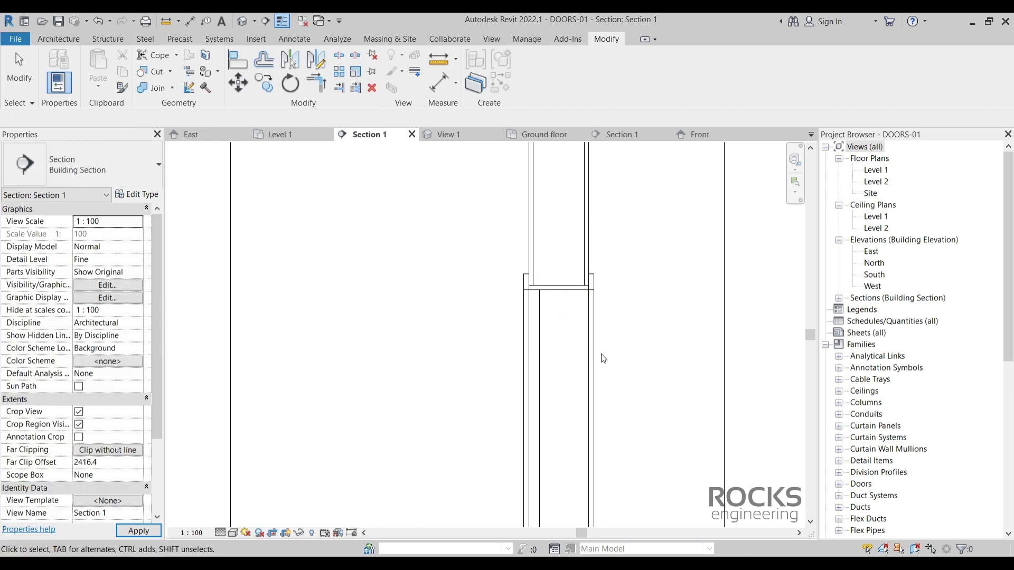
Step: Examine in the project's Section 1 how the wall's finish layers meet the door frame's head
scroll(553, 287, up, 4)
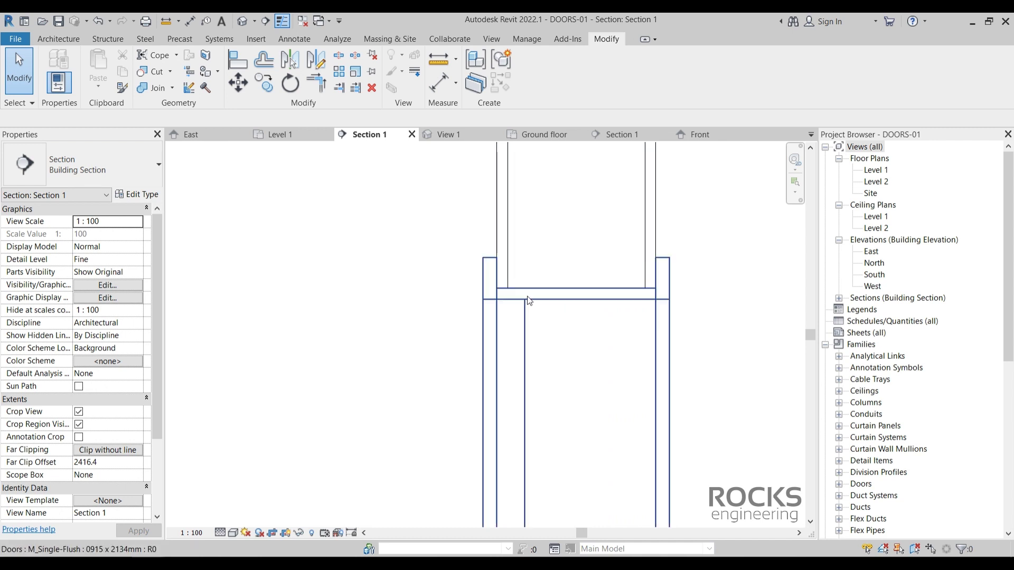
click(528, 297)
click(341, 367)
scroll(710, 311, down, 1)
middle_drag(710, 311, 565, 389)
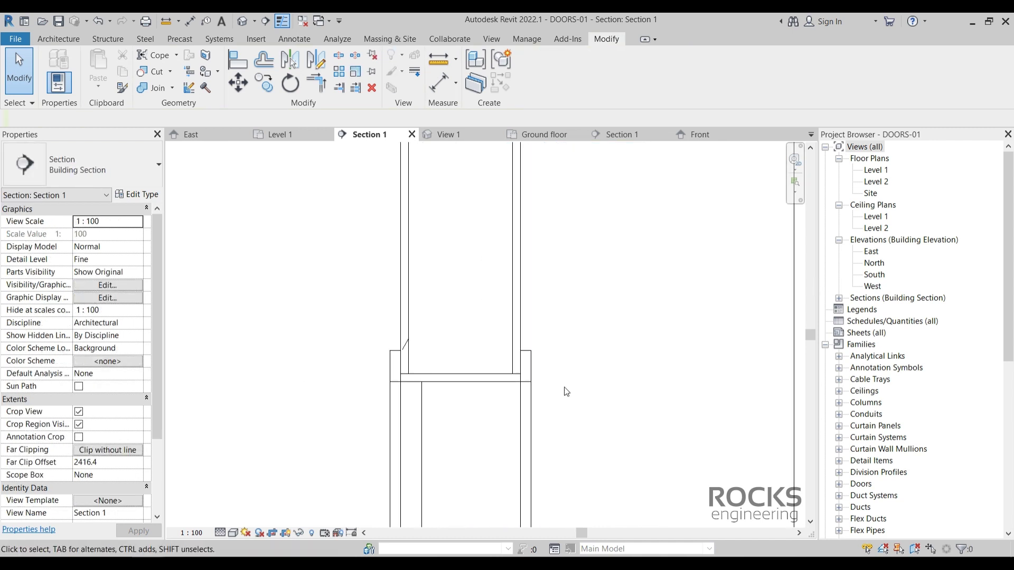
scroll(551, 372, down, 3)
scroll(513, 374, up, 4)
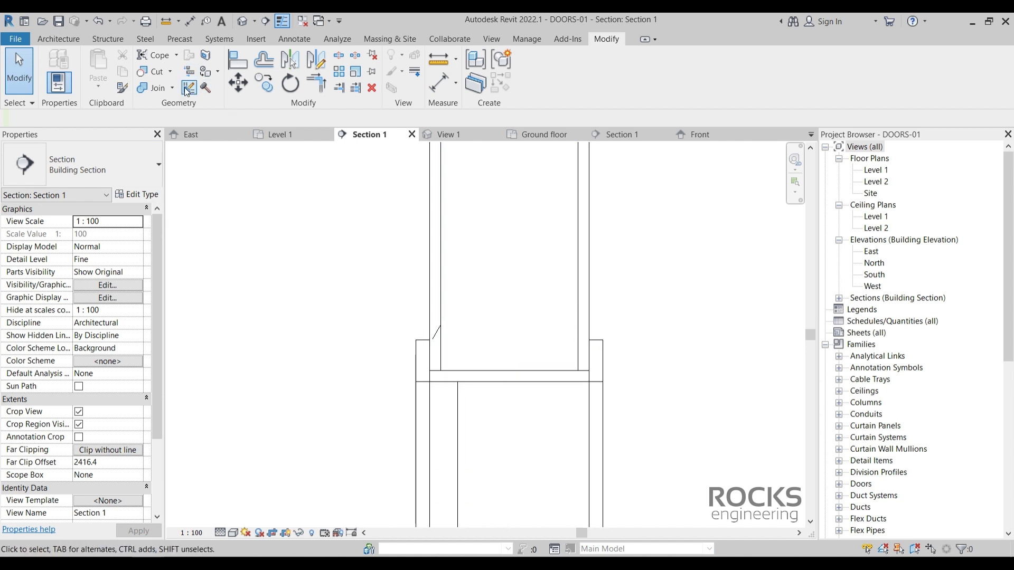
Step: Try to join the wall's geometry with the door's frame extrusion in Section 1
click(153, 86)
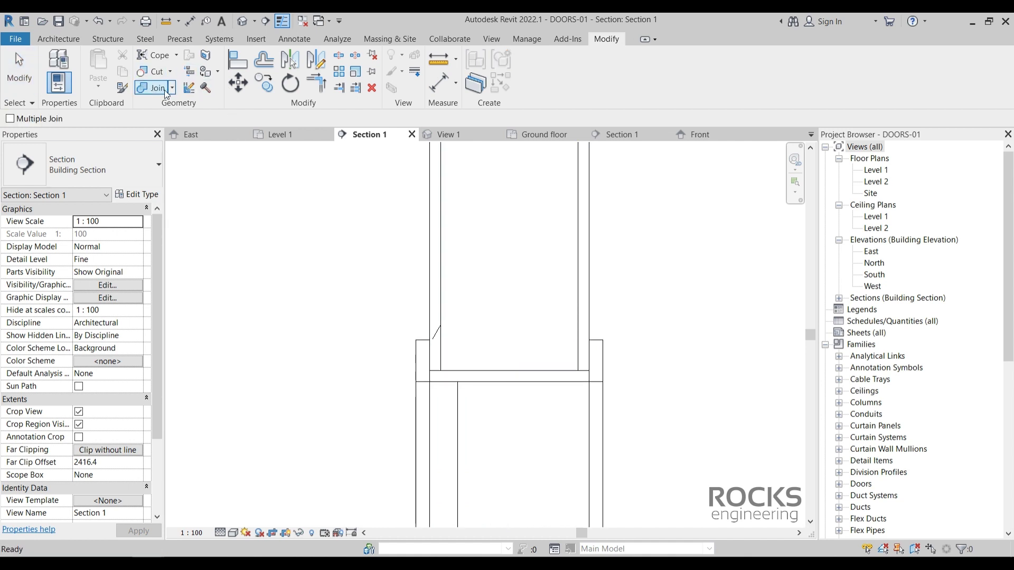
click(431, 261)
scroll(474, 382, up, 2)
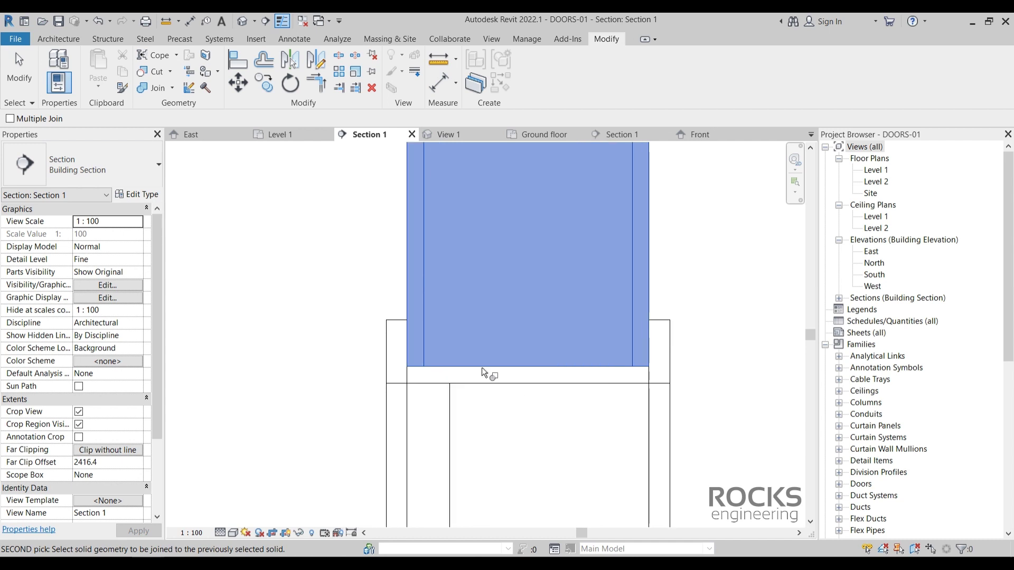
key(Escape)
key(Escape)
scroll(501, 376, down, 2)
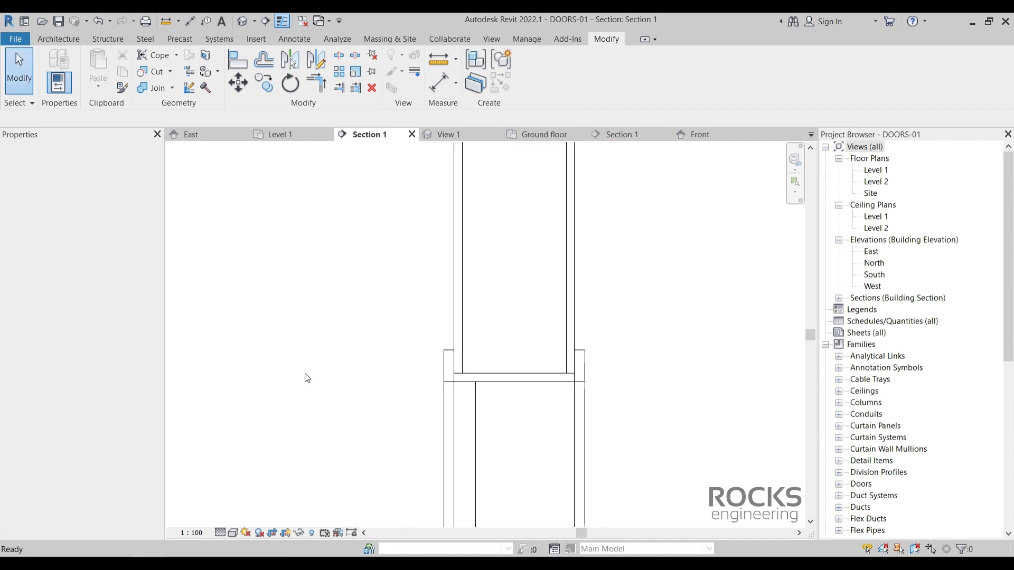
Step: Select the door in the project's 3D view and open its family for editing
scroll(444, 333, up, 2)
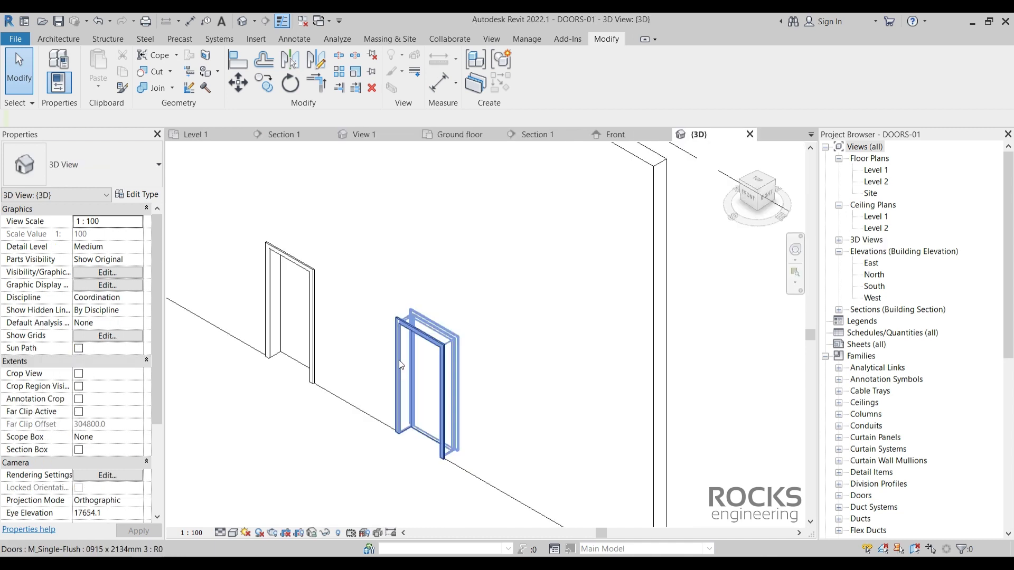
click(420, 381)
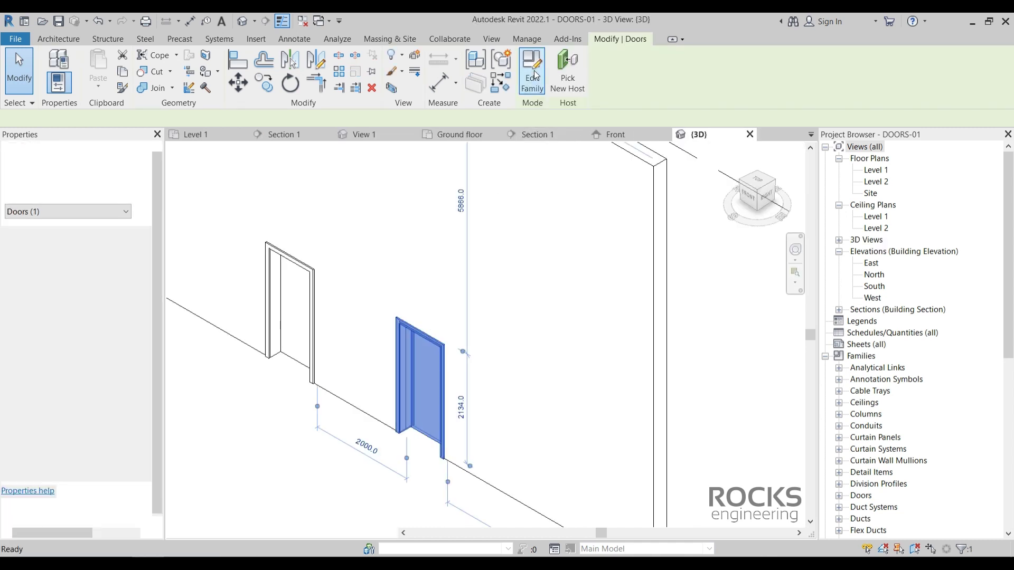
click(532, 77)
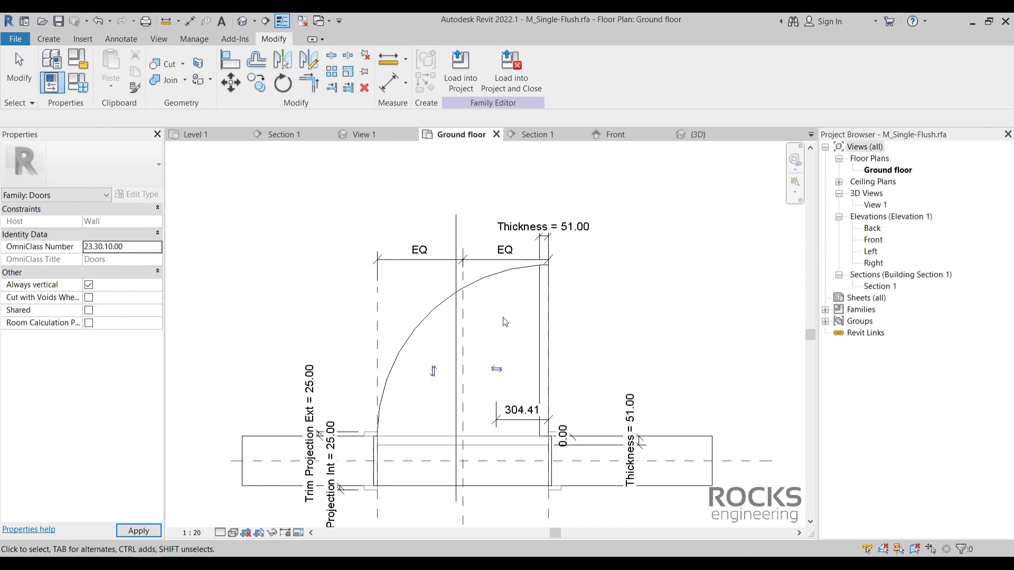
Step: Create a new family from the metric generic model template in the English templates folder
scroll(504, 321, up, 3)
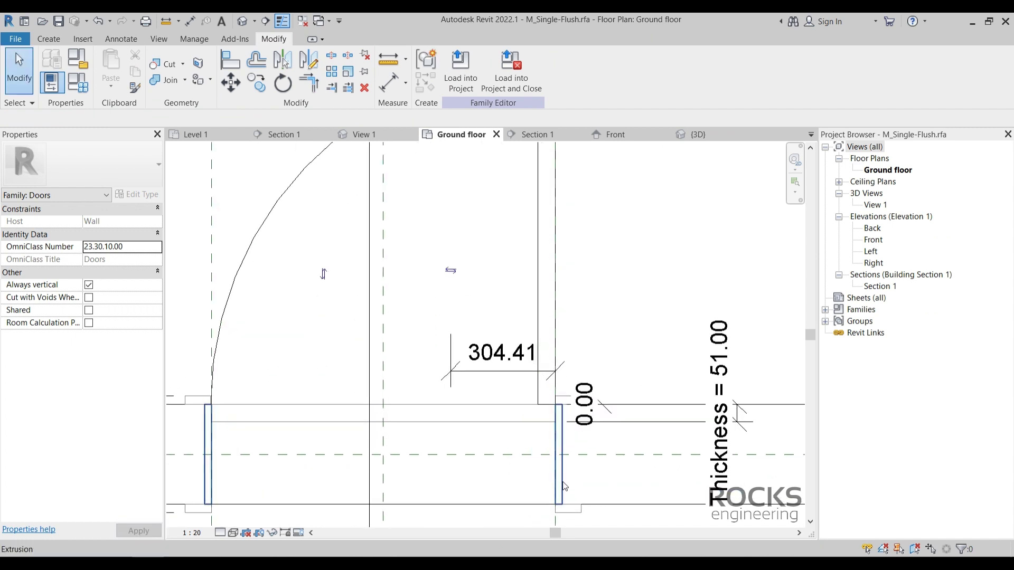
click(16, 38)
mouse_move(41, 90)
click(139, 127)
double_click(391, 214)
scroll(406, 318, down, 5)
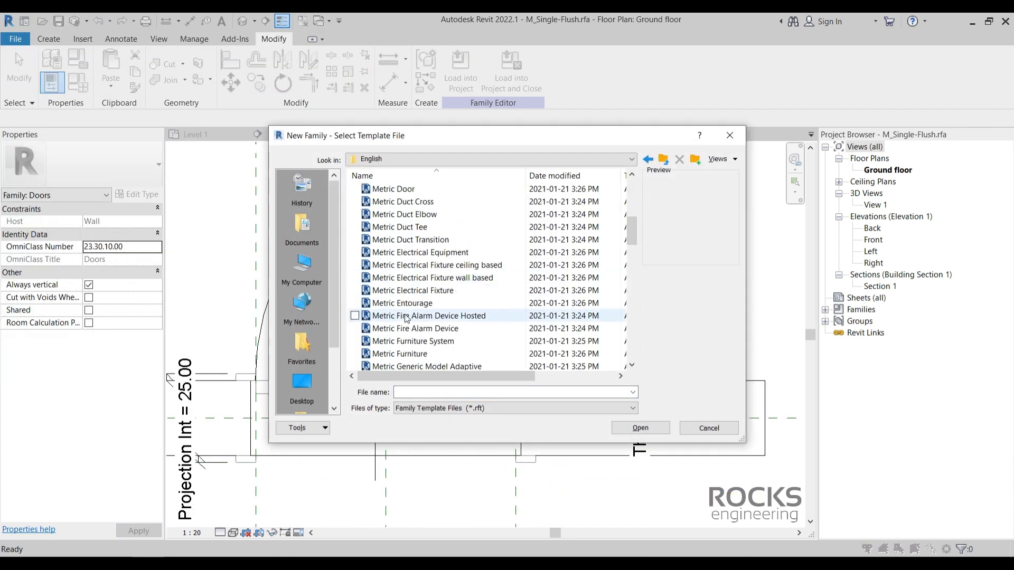
scroll(406, 319, down, 4)
double_click(406, 328)
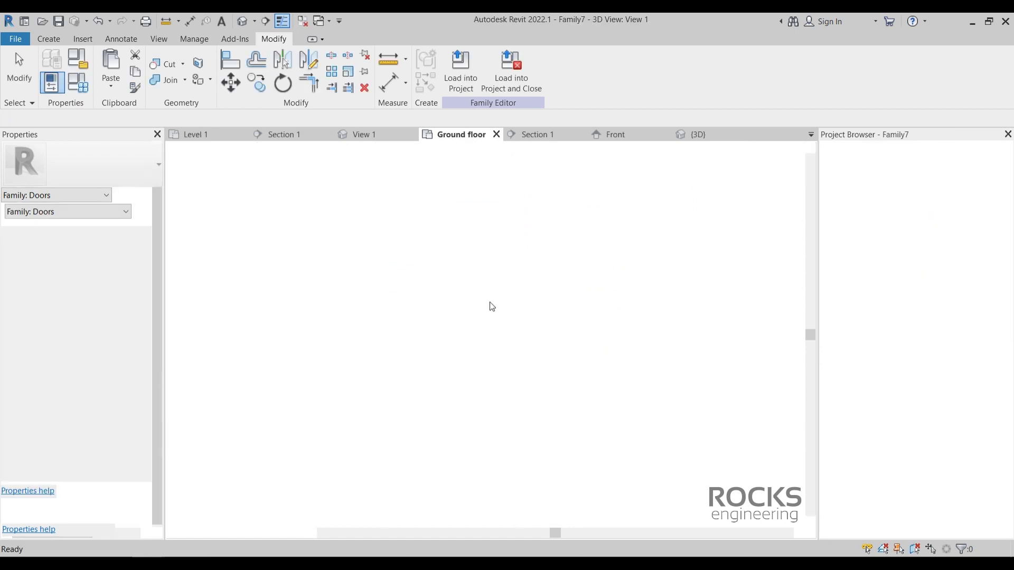
Step: Lay out the opening's reference planes in the Front elevation, with equally spaced side planes and their overall dimension labelled Width
double_click(874, 252)
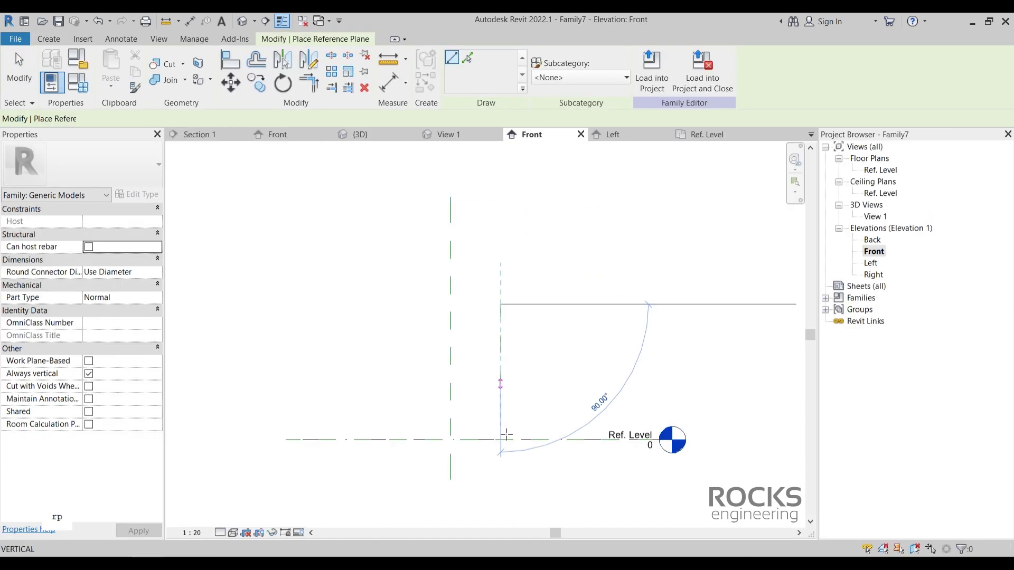
key(d)
key(i)
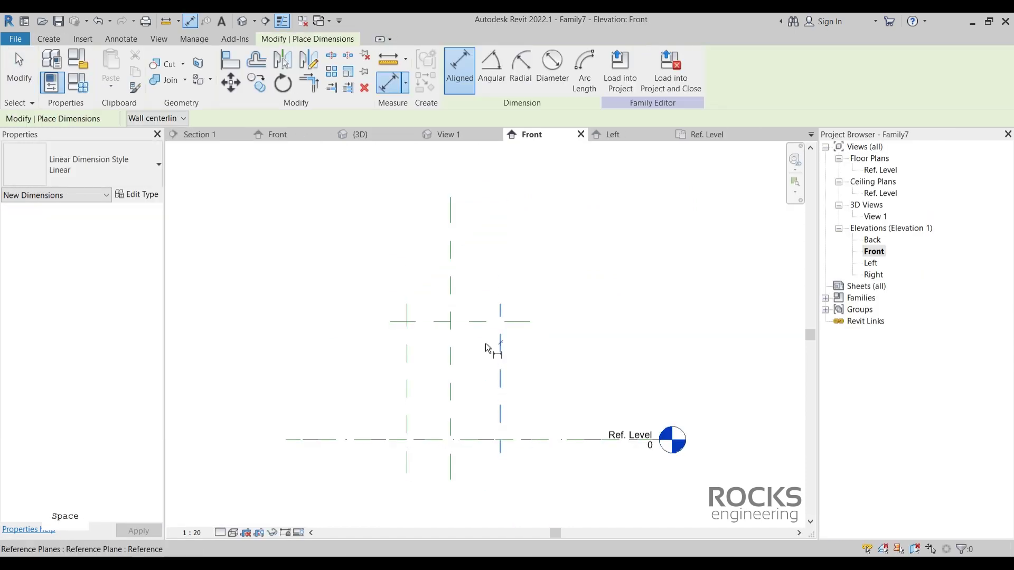
text(Width)
click(803, 491)
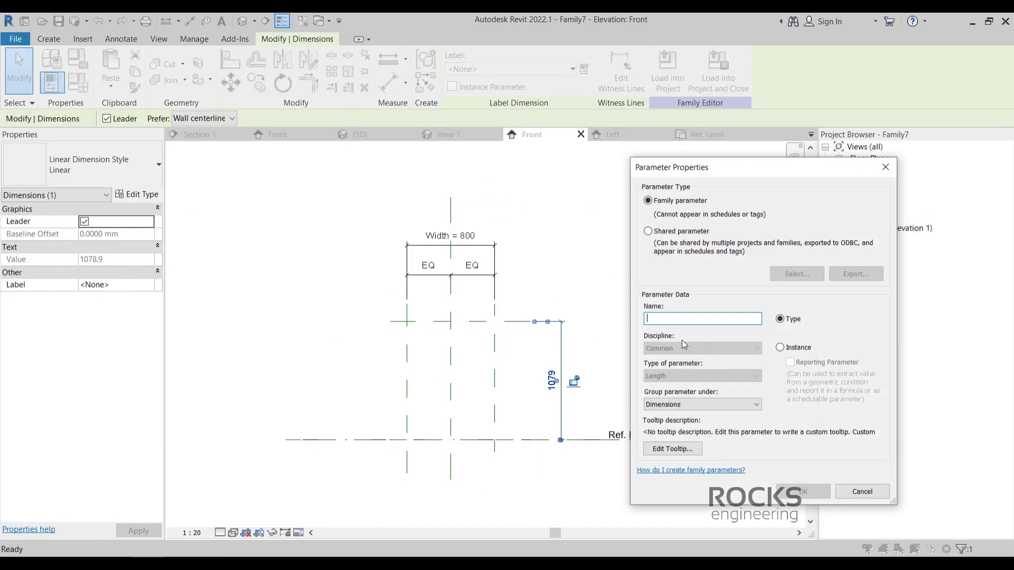
Step: Dimension from Ref. Level to the upper reference plane, label it with an instance parameter Height and set it to 2000
text(Height)
click(781, 347)
click(803, 491)
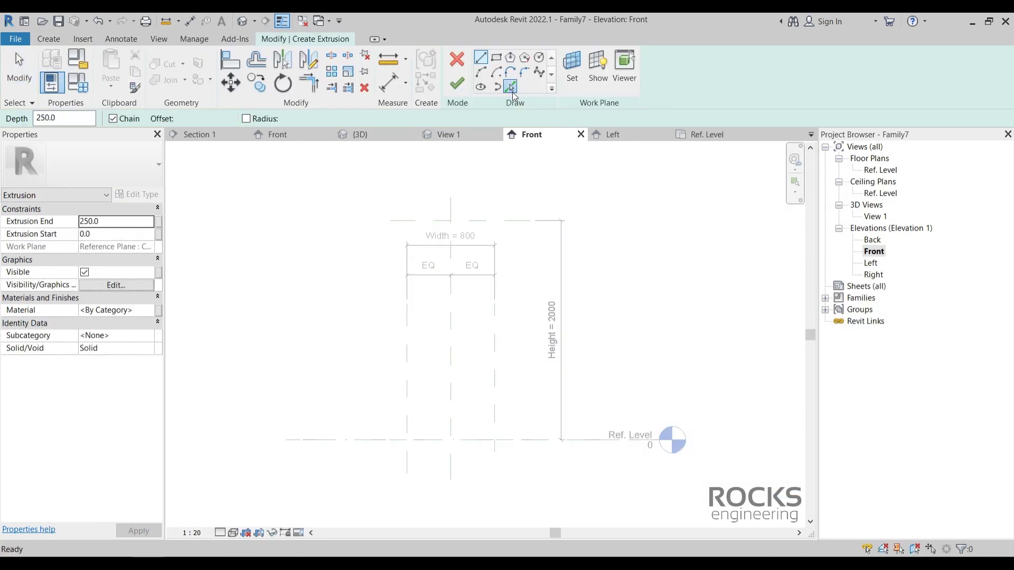
Step: Sketch the frame extrusion's profile from the side planes, head plane and Ref. Level, adding outward offset copies of the side and head lines
click(511, 86)
click(438, 220)
click(406, 364)
click(495, 358)
click(494, 440)
key(o)
key(f)
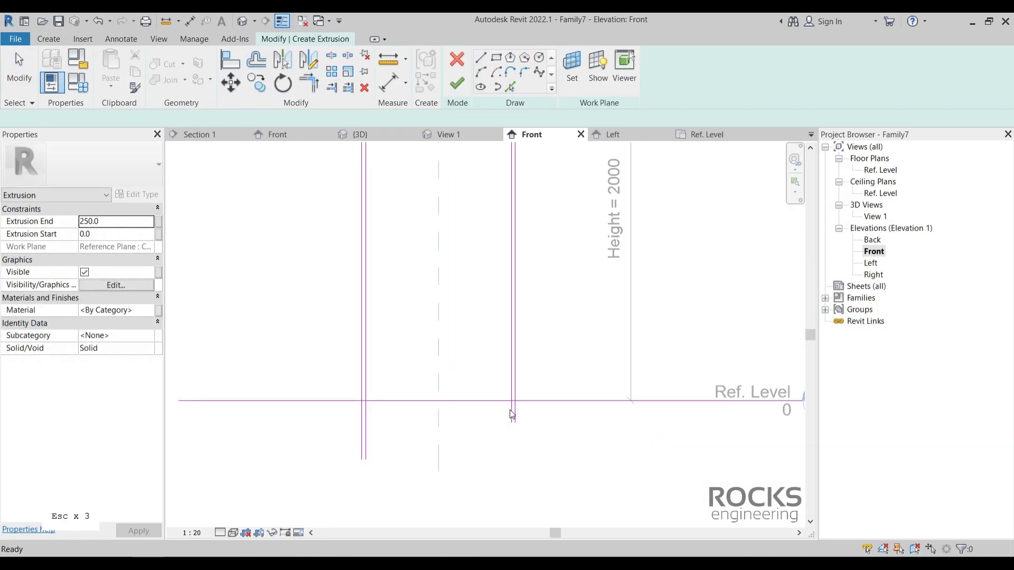
key(Escape)
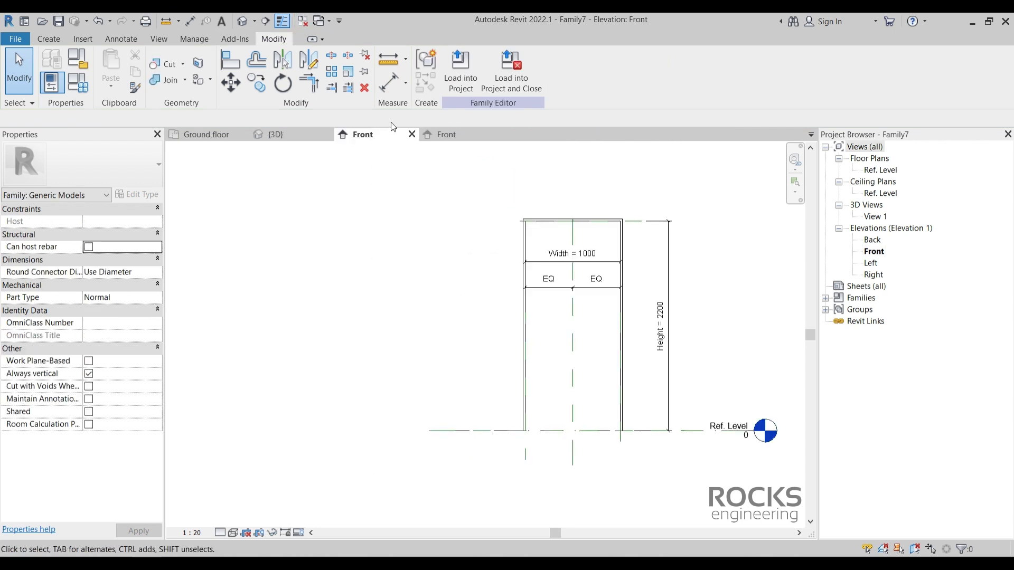
Step: Load the frame family into M_Single-Flush, place it in the Ground floor plan and align it with the opening's centre plane
click(474, 78)
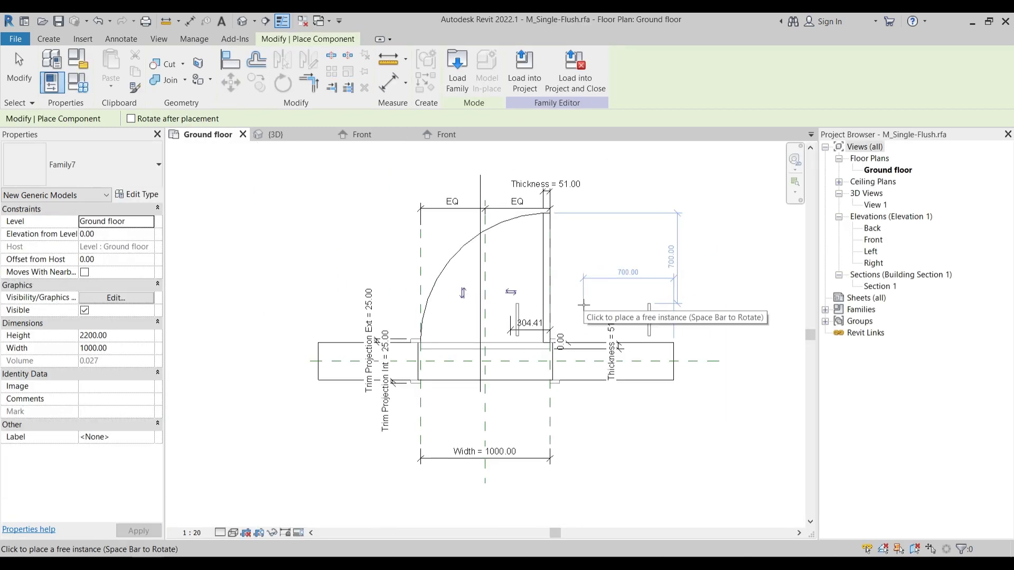
key(a)
key(l)
Step: Align the placed frame component with the host wall's centreline
key(a)
key(l)
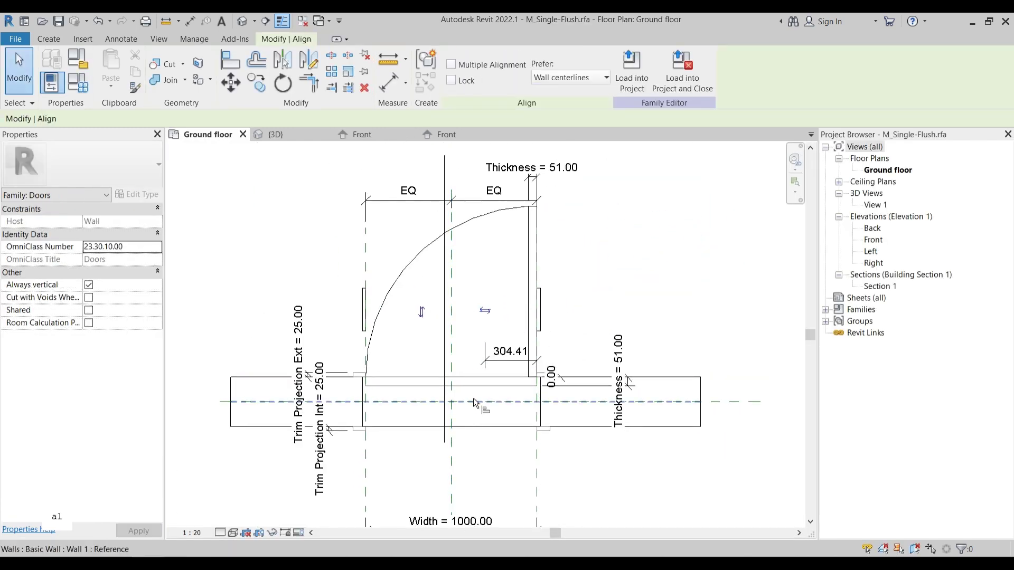
click(473, 401)
click(516, 288)
key(Escape)
key(Escape)
scroll(535, 454, up, 1)
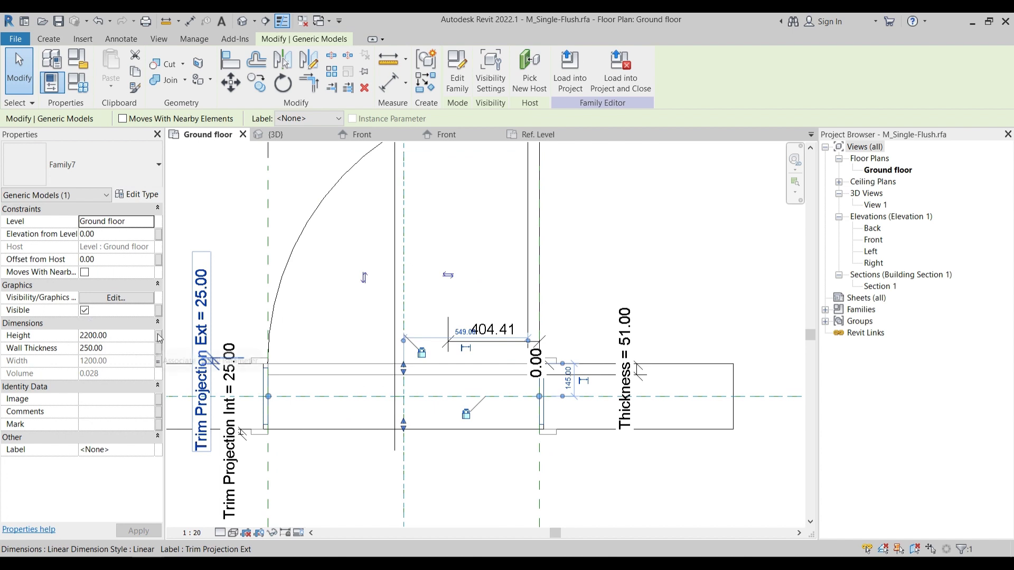
Step: Associate the nested frame's Height with the door family's Height parameter
click(159, 337)
click(430, 251)
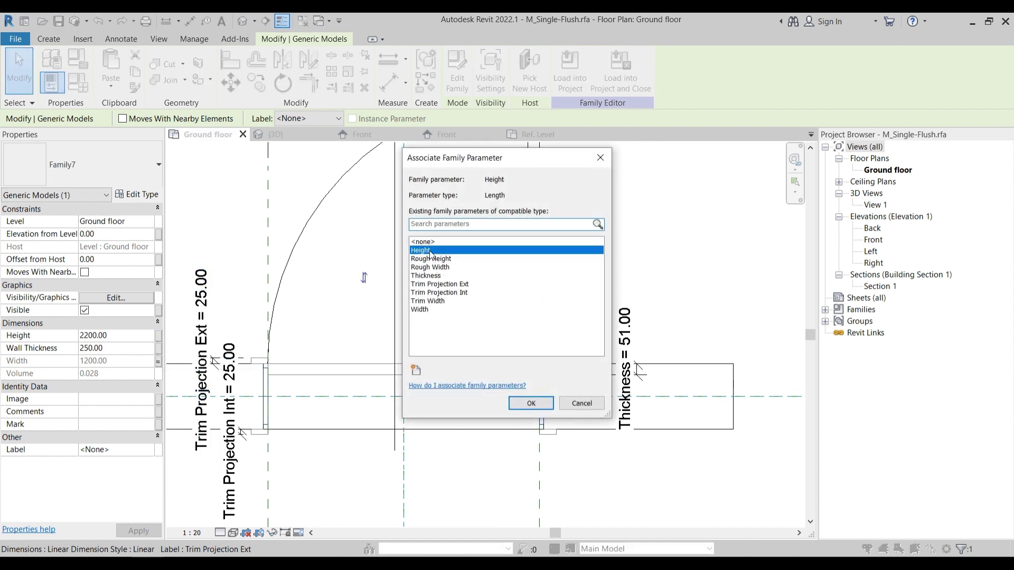
click(531, 403)
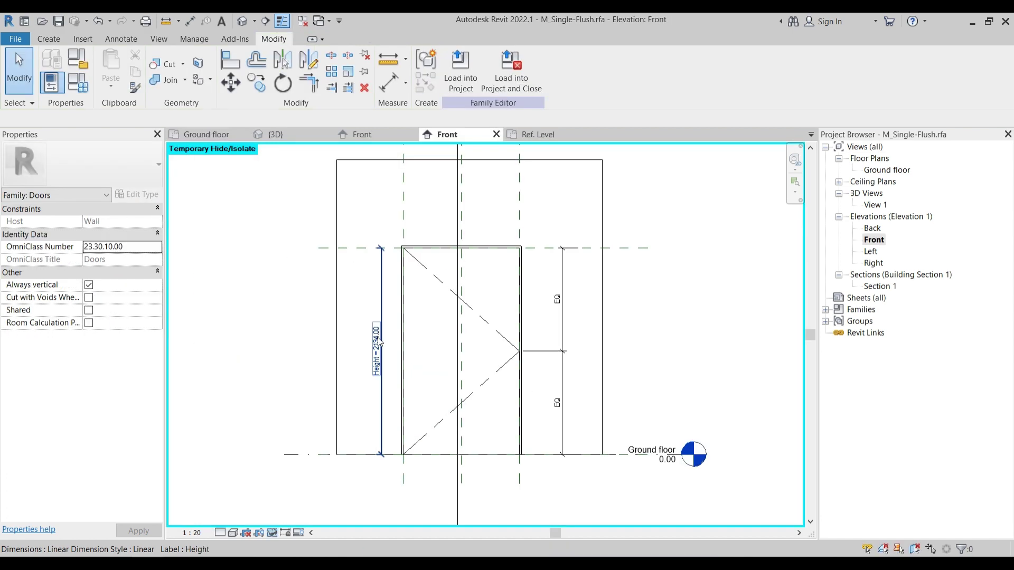
Step: Set the door's Height dimension to 2500 in the Front elevation
click(382, 338)
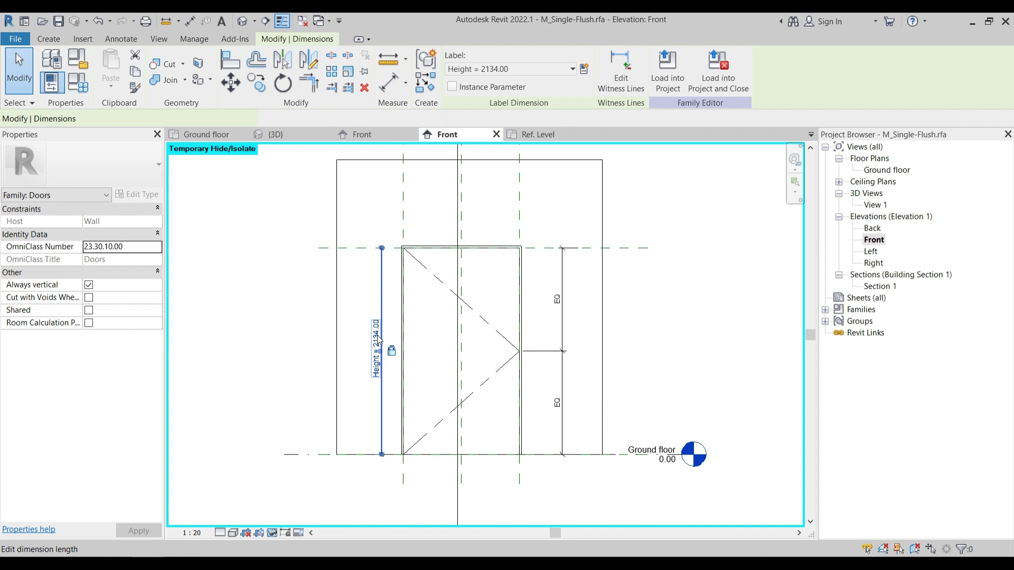
click(376, 338)
text(2500)
key(Return)
key(Escape)
key(Escape)
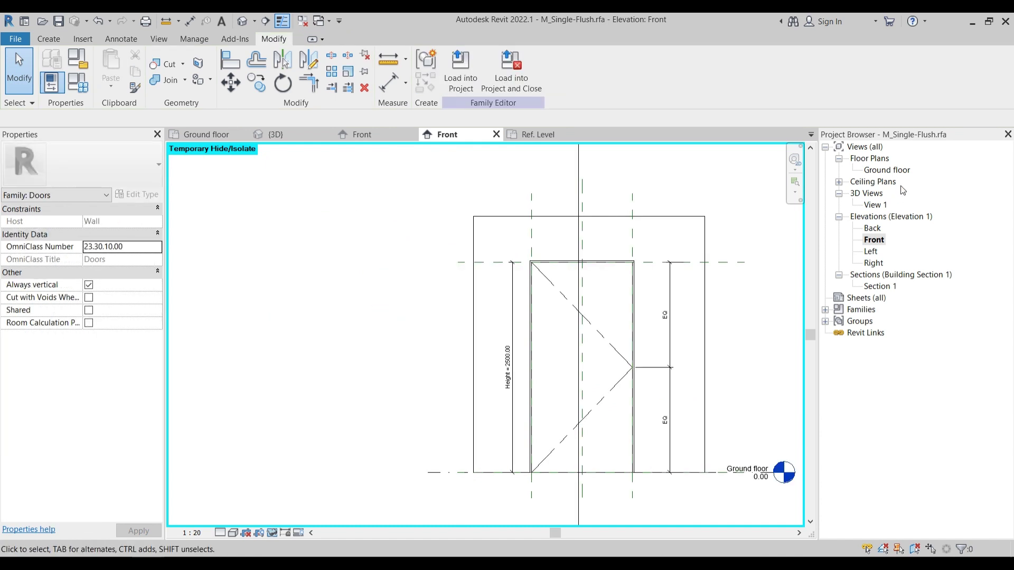
Step: Dimension the host wall's thickness between its two faces in the Ground floor plan
double_click(892, 170)
key(d)
key(i)
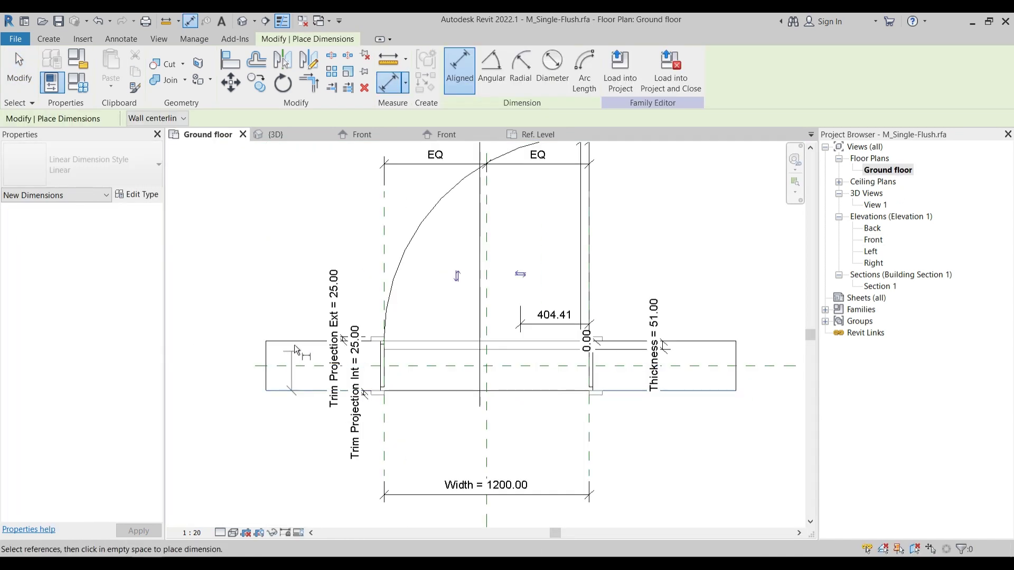
key(Tab)
key(Tab)
click(224, 323)
key(Escape)
key(Escape)
key(Escape)
Step: Label the wall's thickness dimension with a new instance family parameter named Wall Thickness
click(224, 364)
click(584, 68)
click(780, 348)
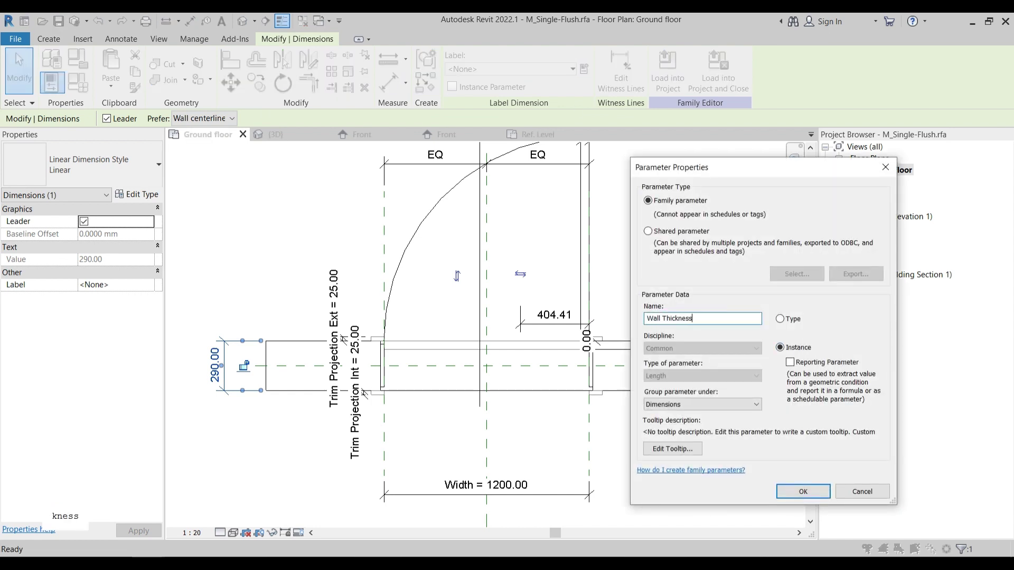
text(Wall Thickness)
key(Return)
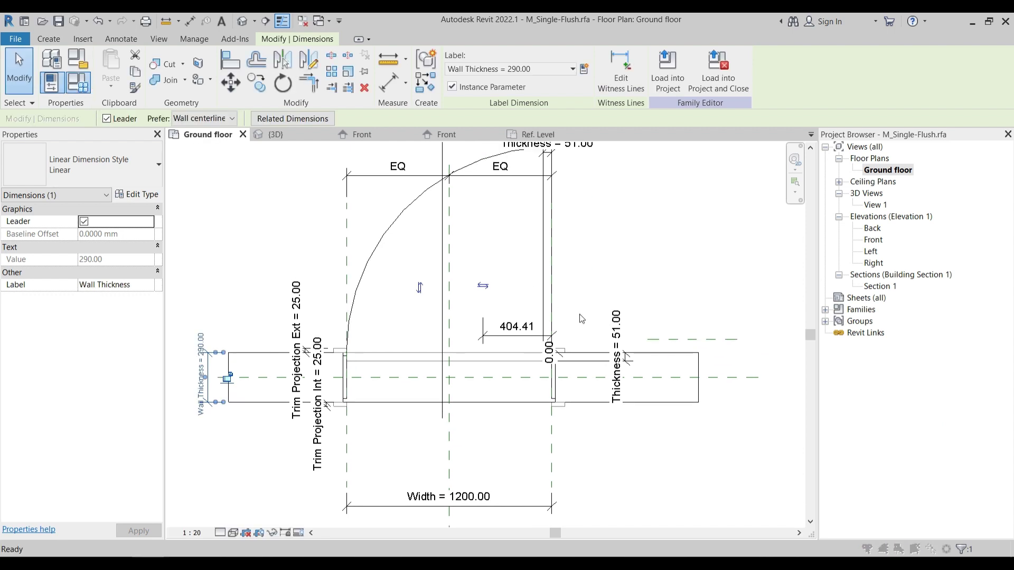
Step: Make the Wall Thickness parameter a reporting parameter in the door family's types
key(f)
key(t)
scroll(114, 364, down, 2)
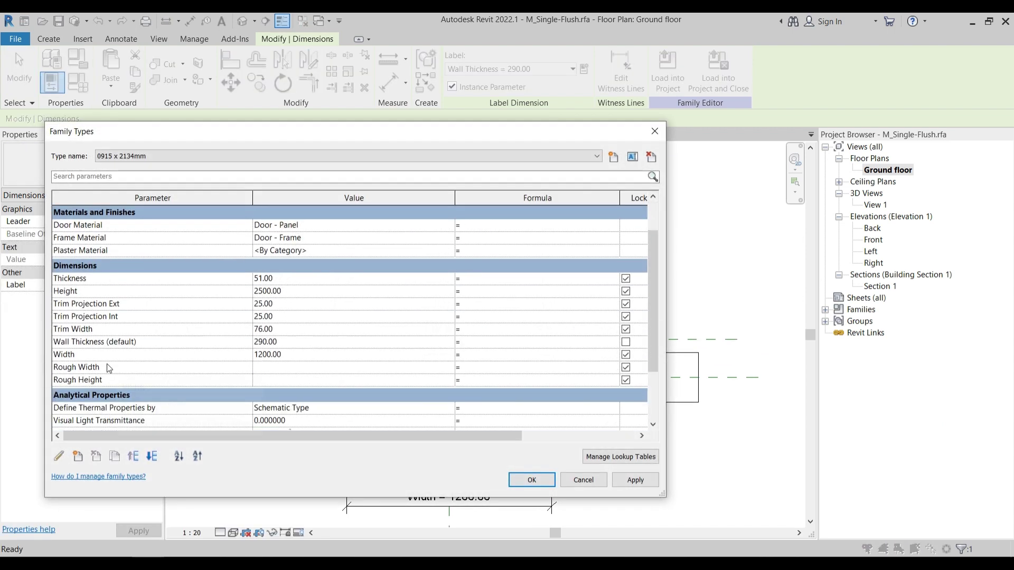
click(110, 346)
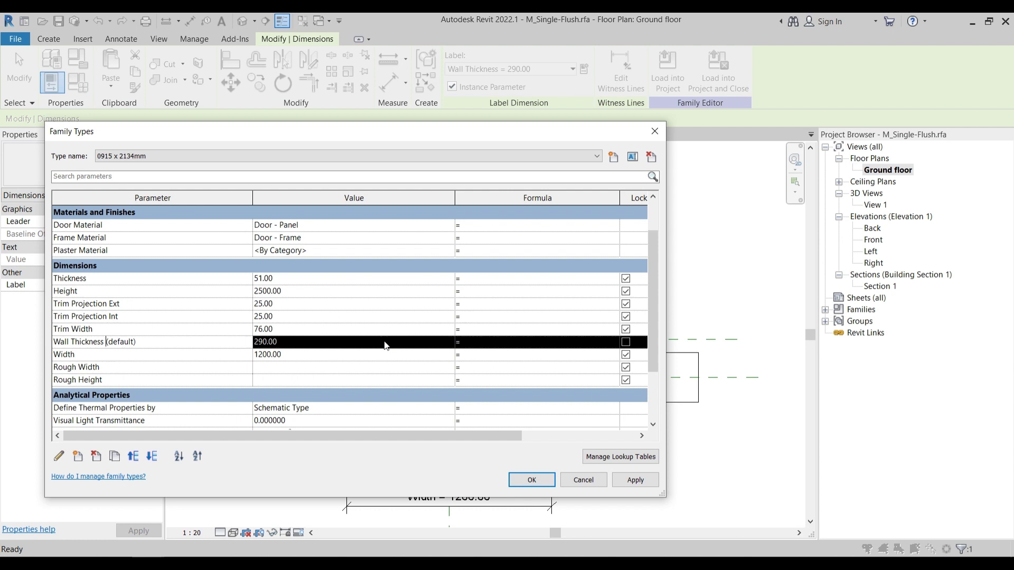
click(59, 457)
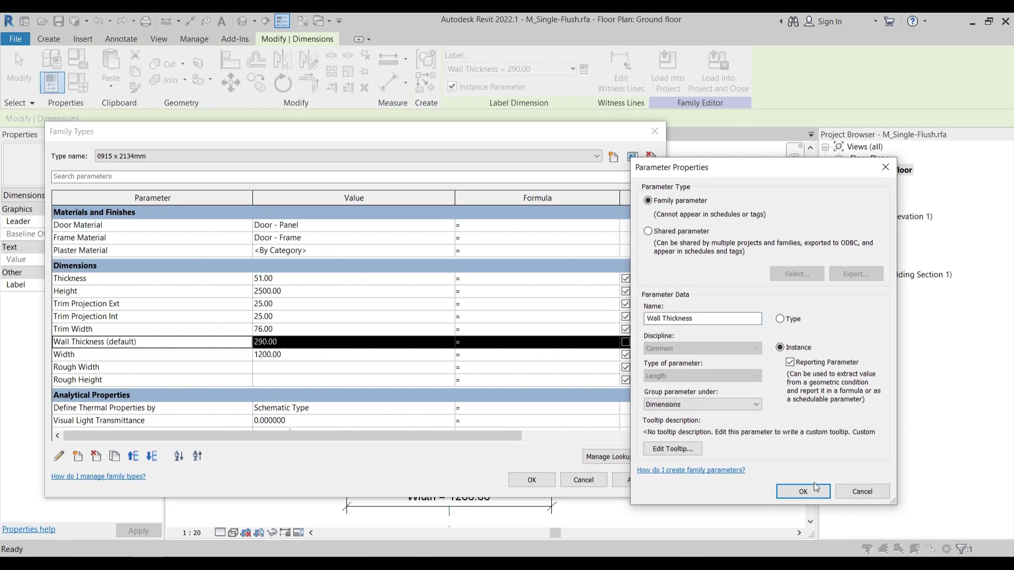
click(803, 490)
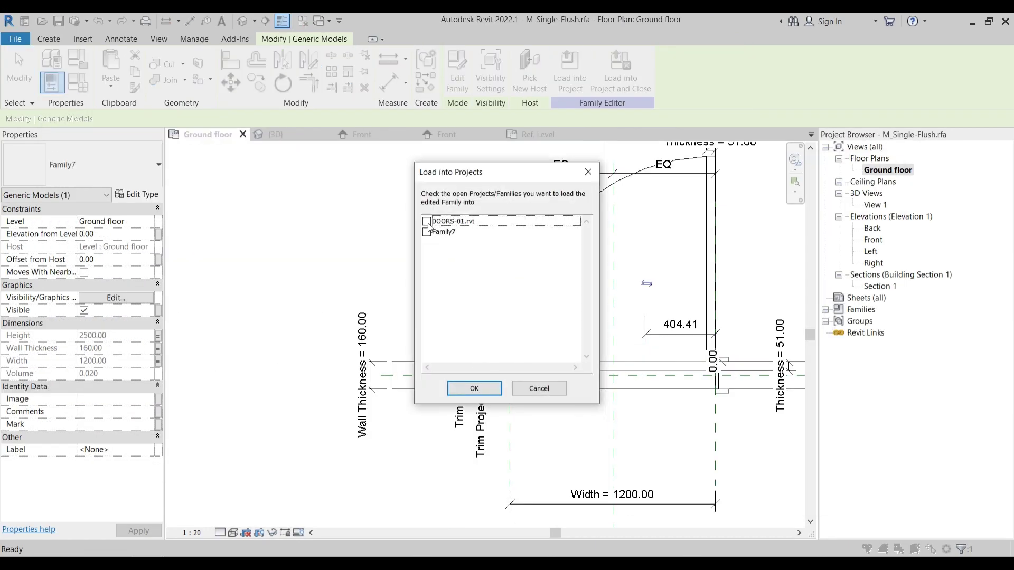
Step: Load the door family into the DOORS-01.rvt project, overwriting the existing version
click(427, 222)
click(474, 388)
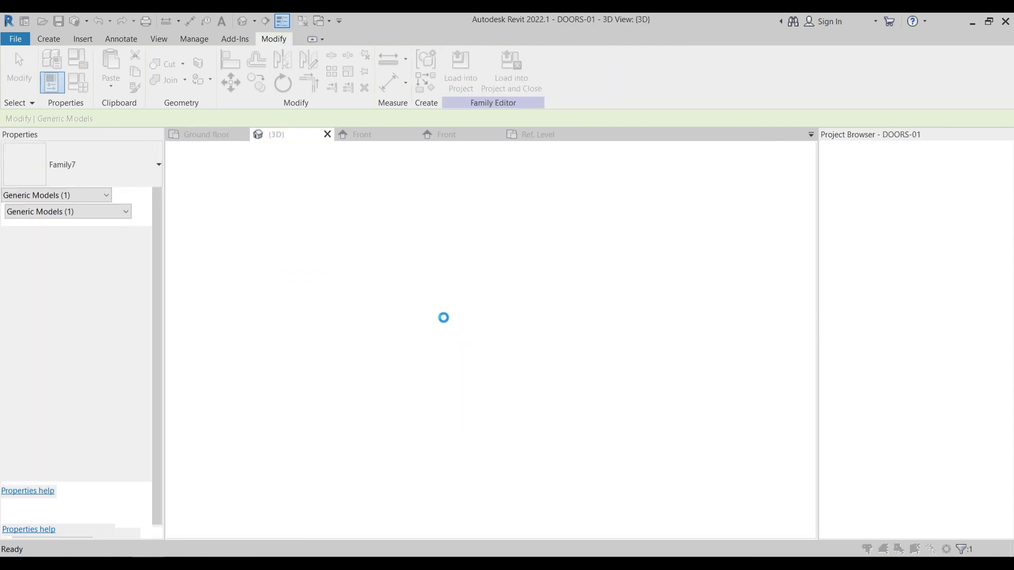
click(449, 255)
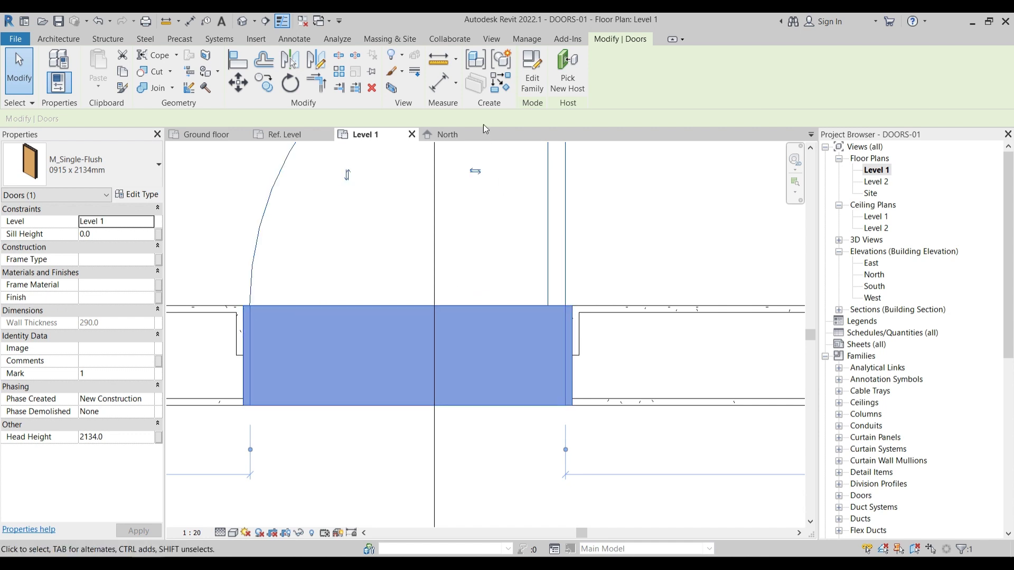
Step: Open the placed door's family and its nested Family7 frame for editing, and make the nested family Shared
click(532, 84)
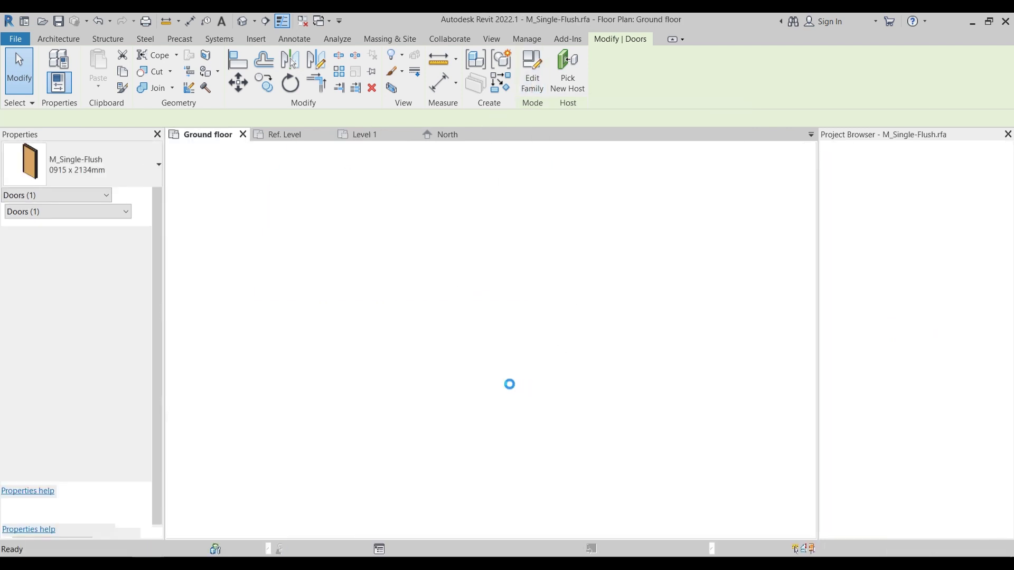
scroll(606, 373, up, 3)
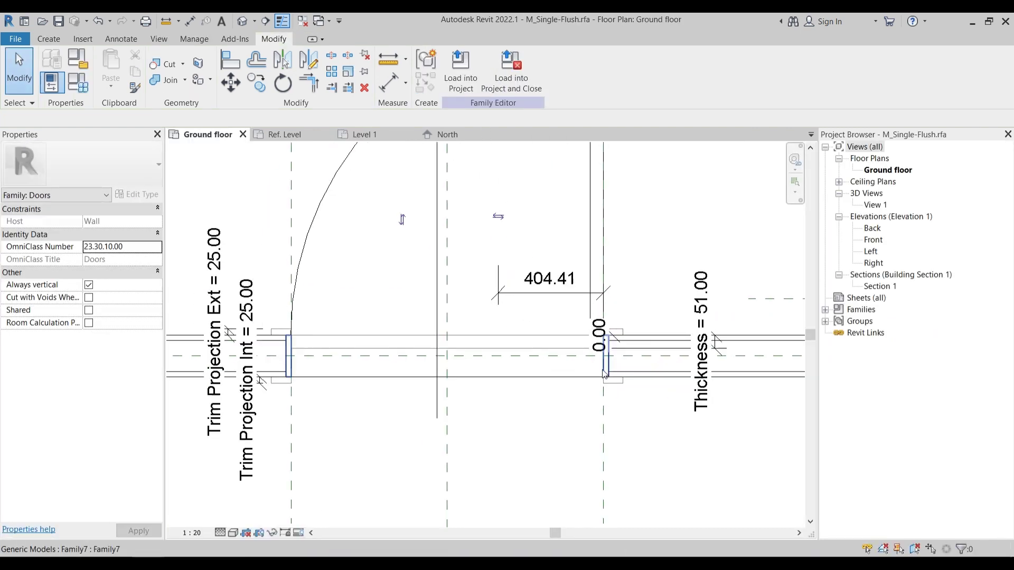
click(606, 372)
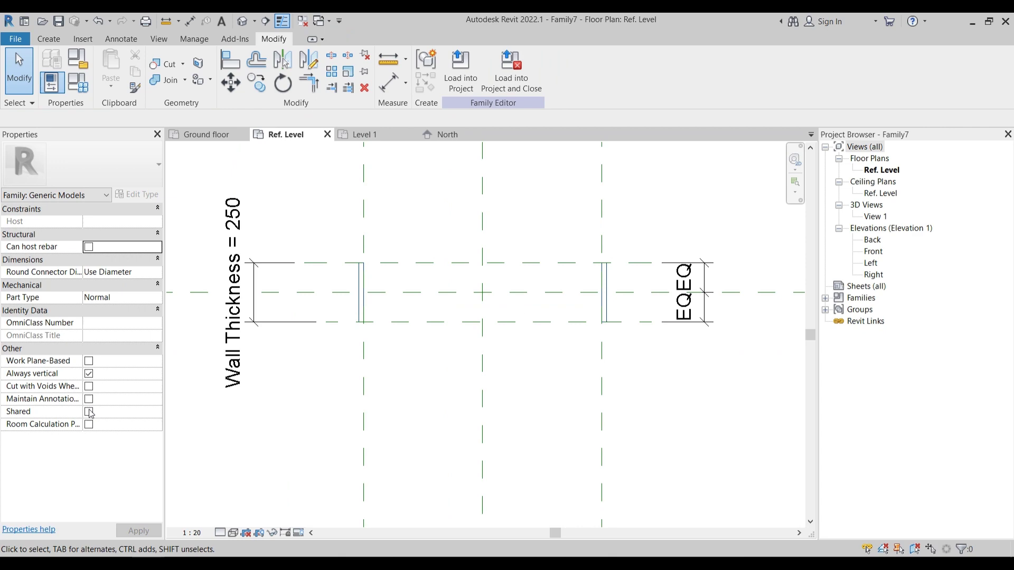
click(89, 412)
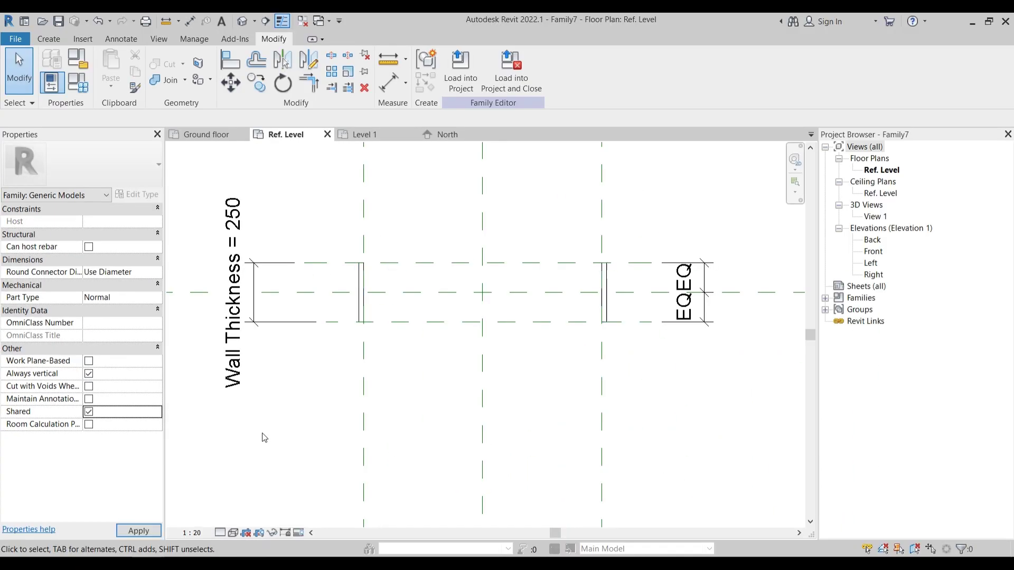
Step: Load Family7 into M_Single-Flush.rfa only, overwriting the existing nested version
click(463, 71)
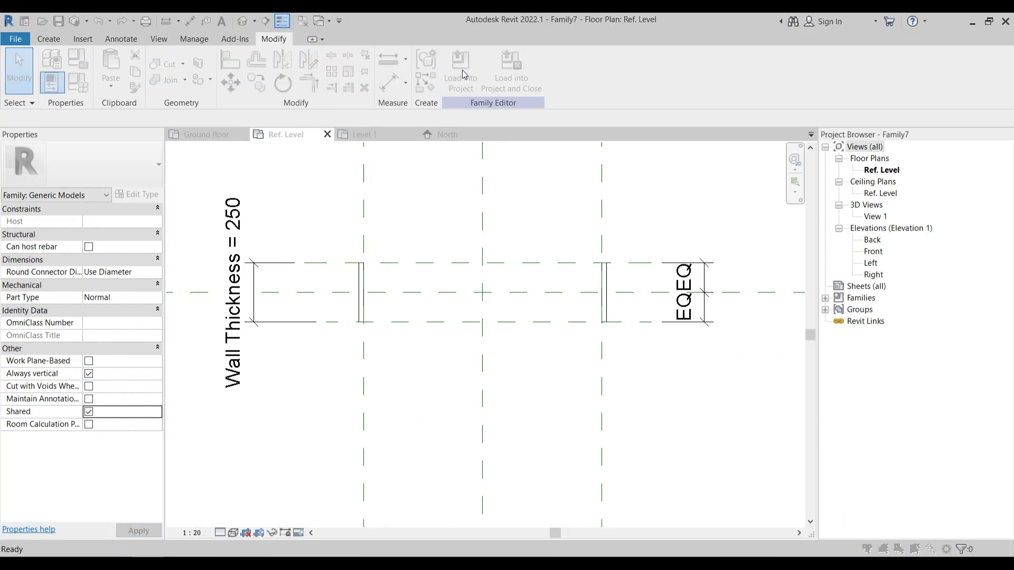
click(427, 232)
click(426, 222)
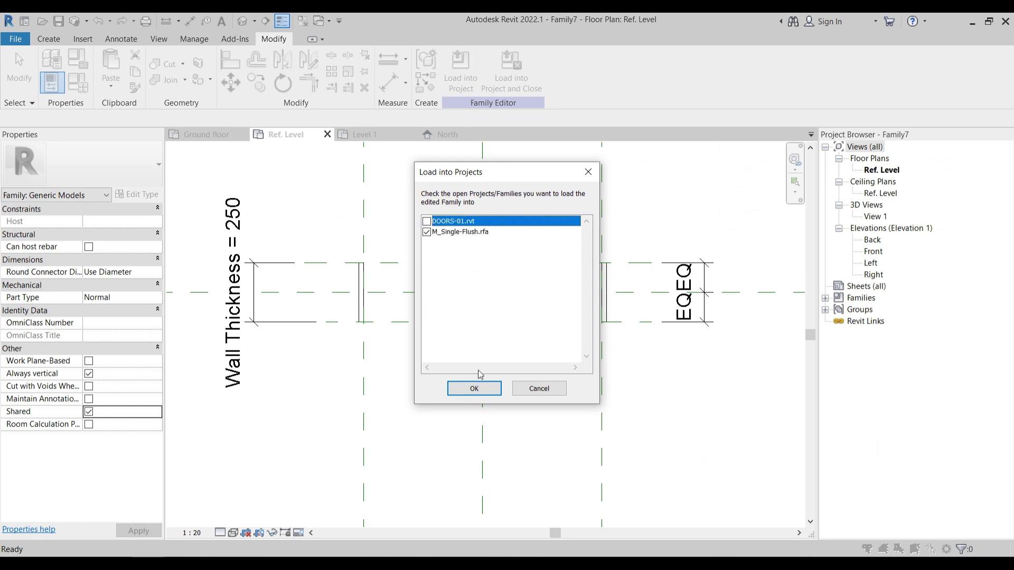
click(483, 397)
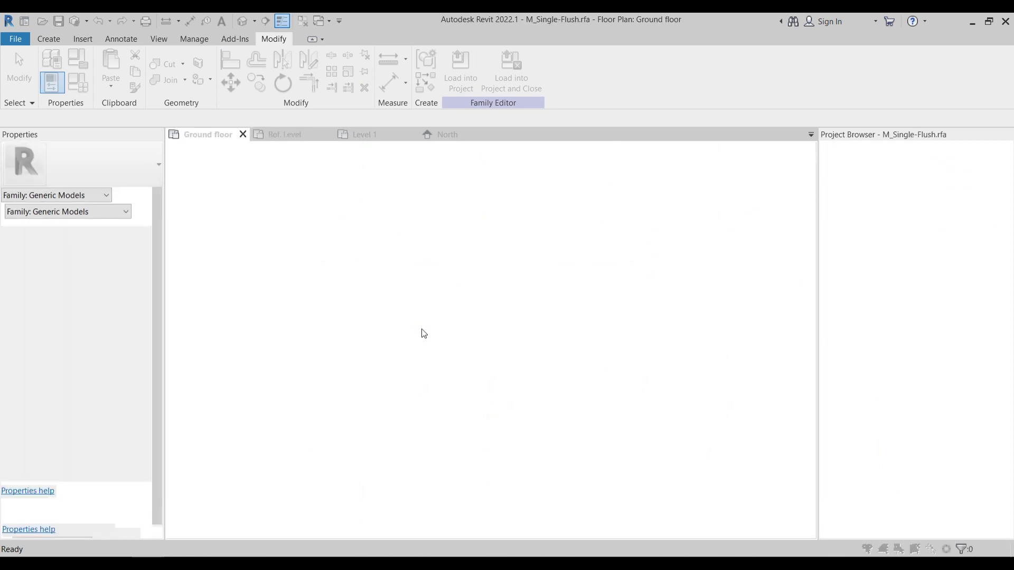
click(417, 346)
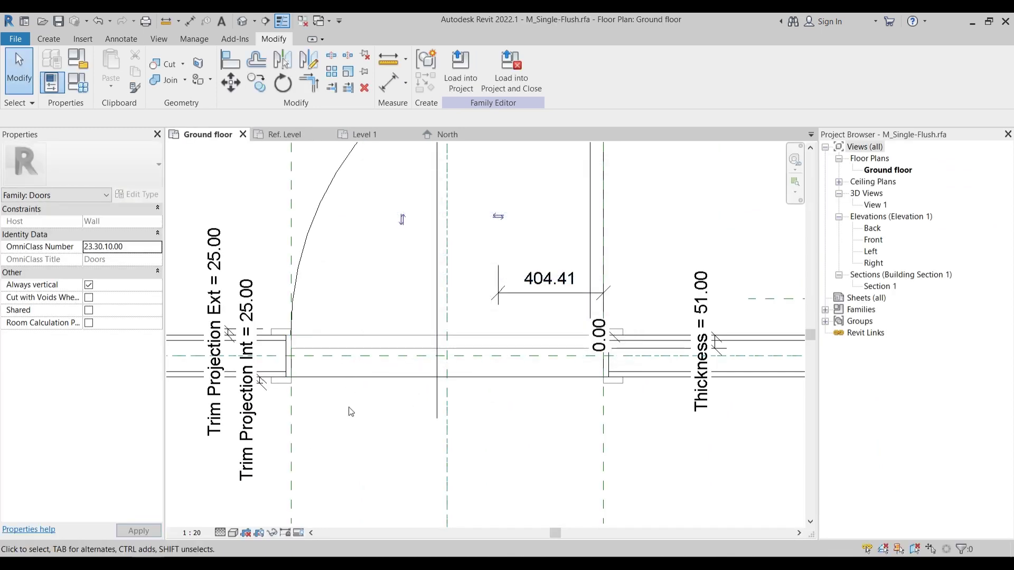
Step: Reload the door family with its shared nested frame into DOORS-01.rvt, overwriting the existing version
click(461, 68)
click(427, 233)
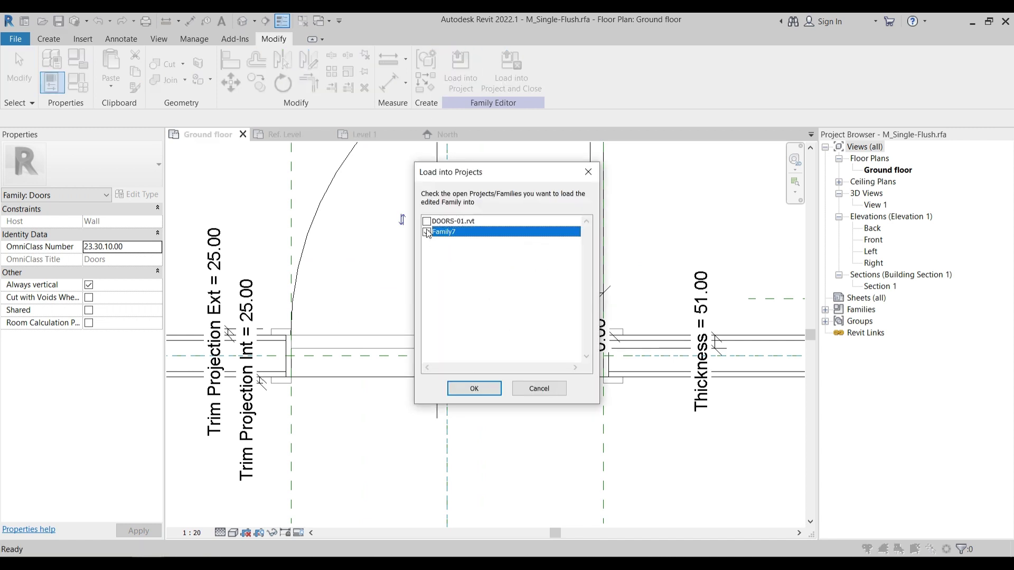
click(474, 388)
click(417, 287)
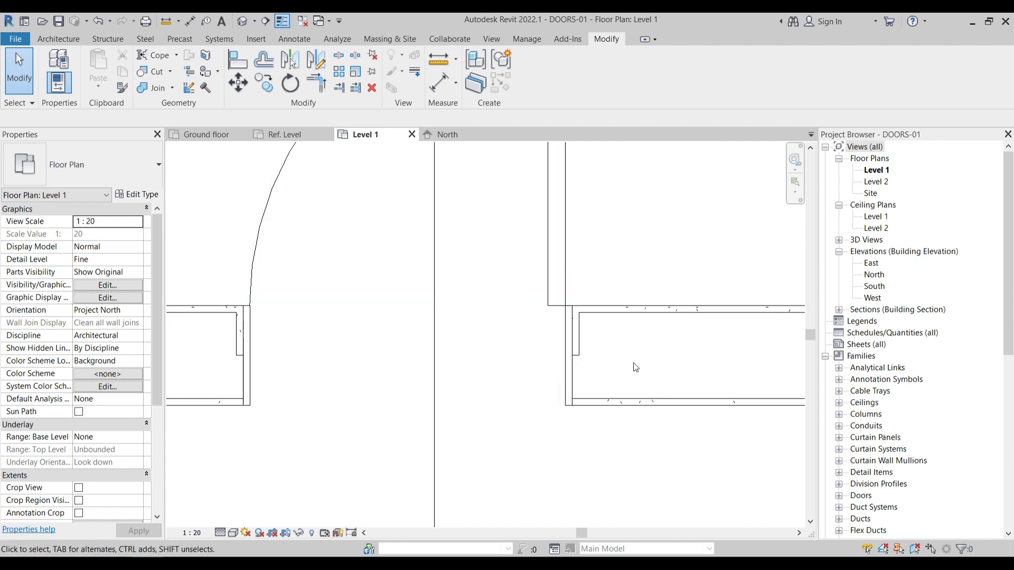
Step: Join the door's nested frame to the host wall's geometry in the Level 1 floor plan
scroll(572, 340, up, 3)
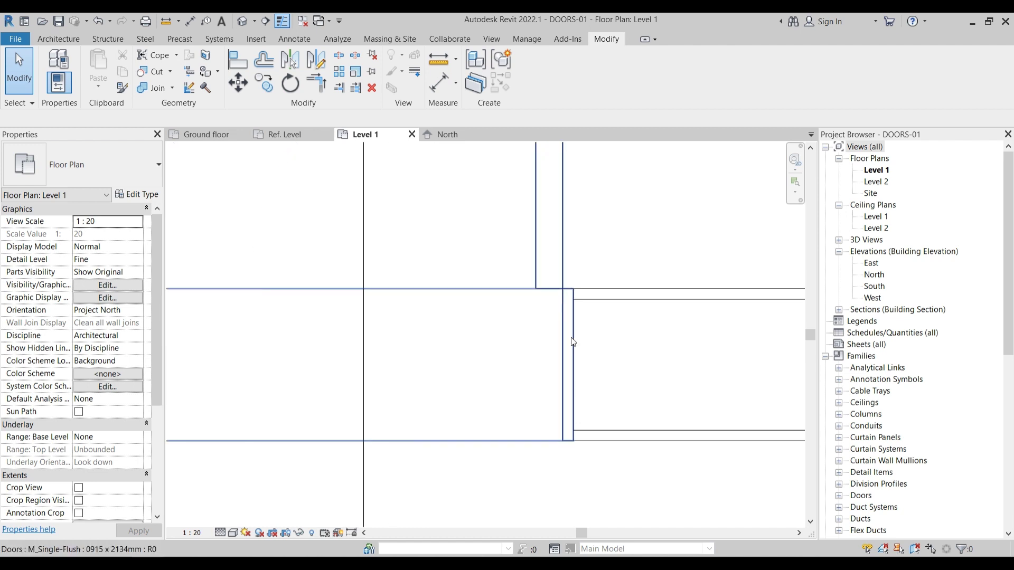
middle_drag(607, 271, 579, 272)
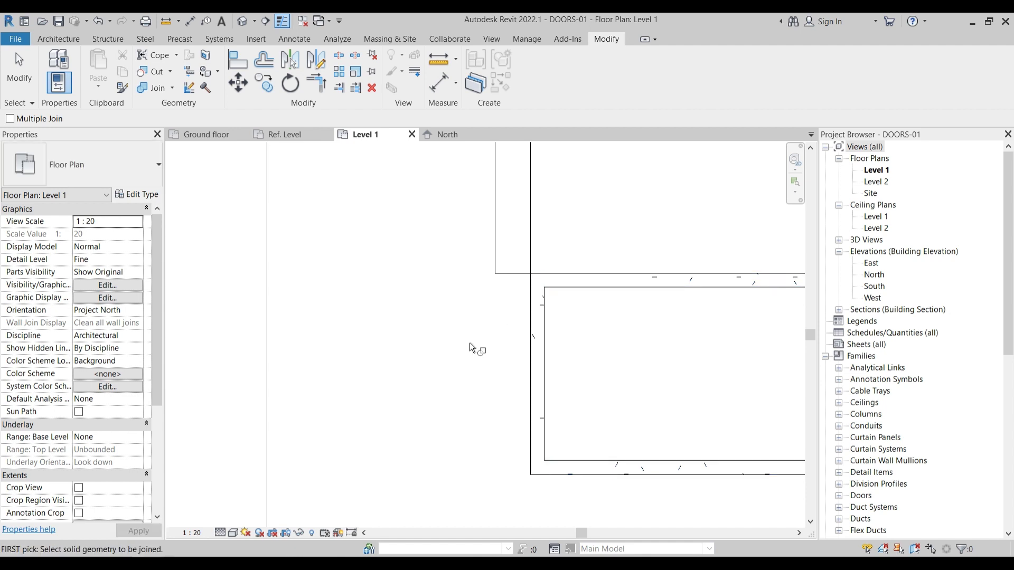
scroll(470, 342, down, 2)
scroll(473, 363, down, 5)
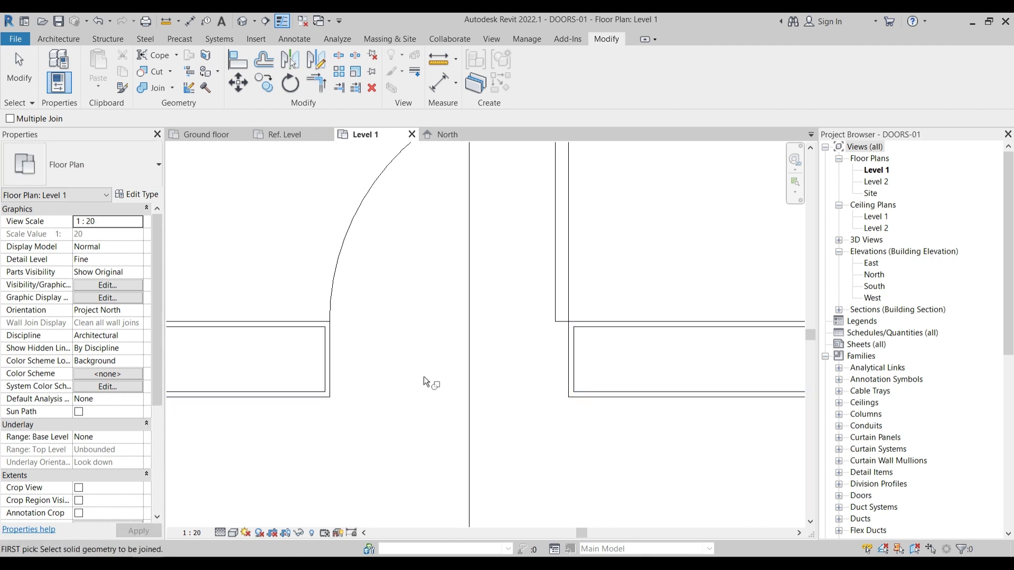
key(Escape)
Step: Open the Section 1 view from the section marker through the door
scroll(454, 338, down, 4)
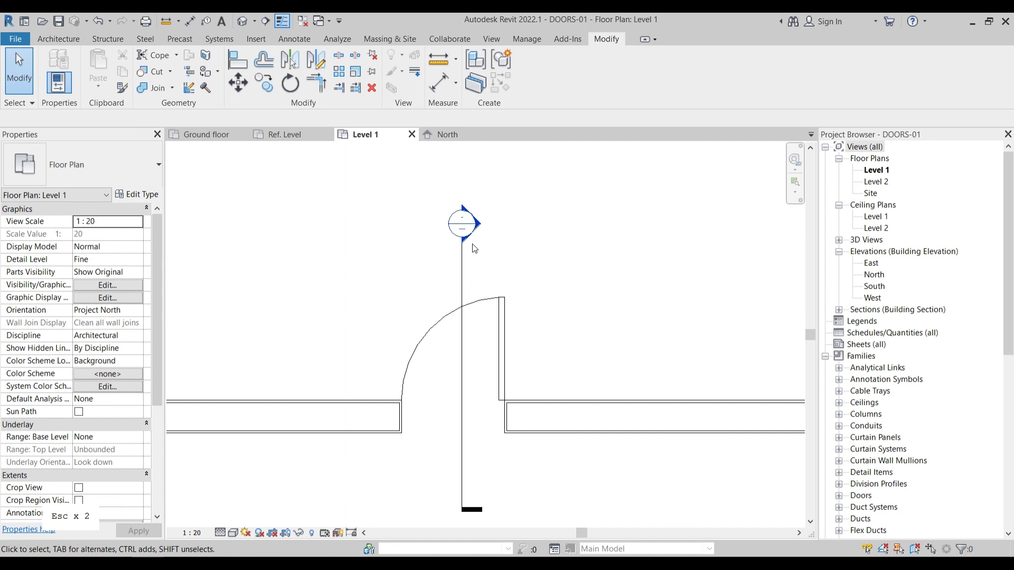
double_click(474, 235)
scroll(488, 411, up, 5)
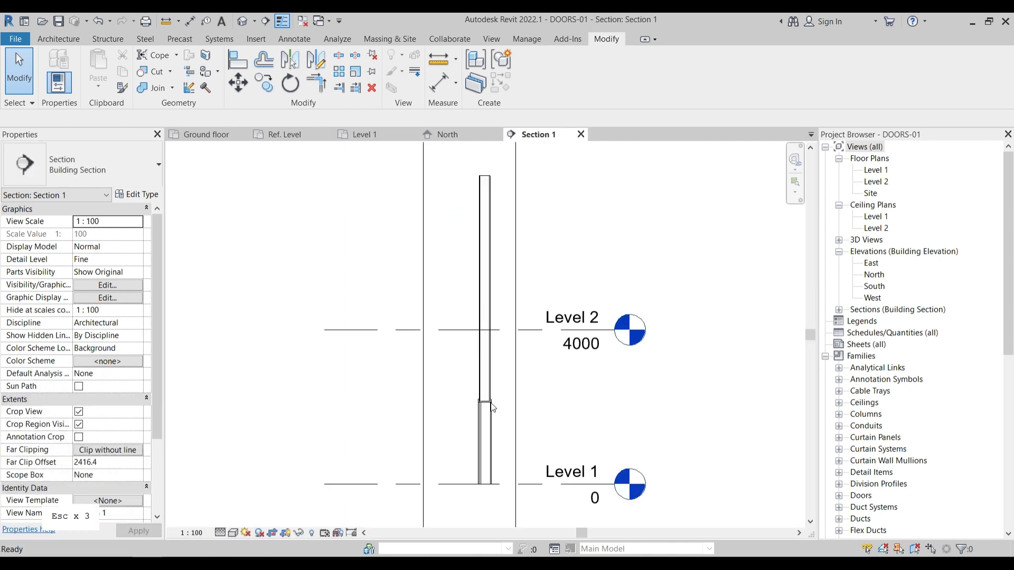
key(Escape)
key(Escape)
key(Escape)
Step: Examine the wall finish at the door head and select the nested Family7 frame there to check its properties
scroll(488, 411, up, 4)
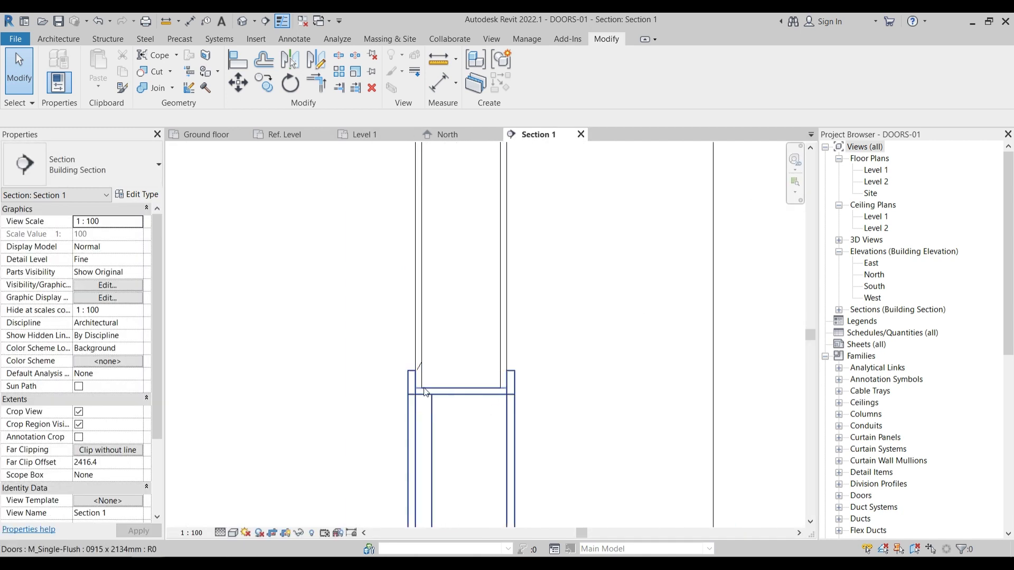
scroll(412, 248, down, 4)
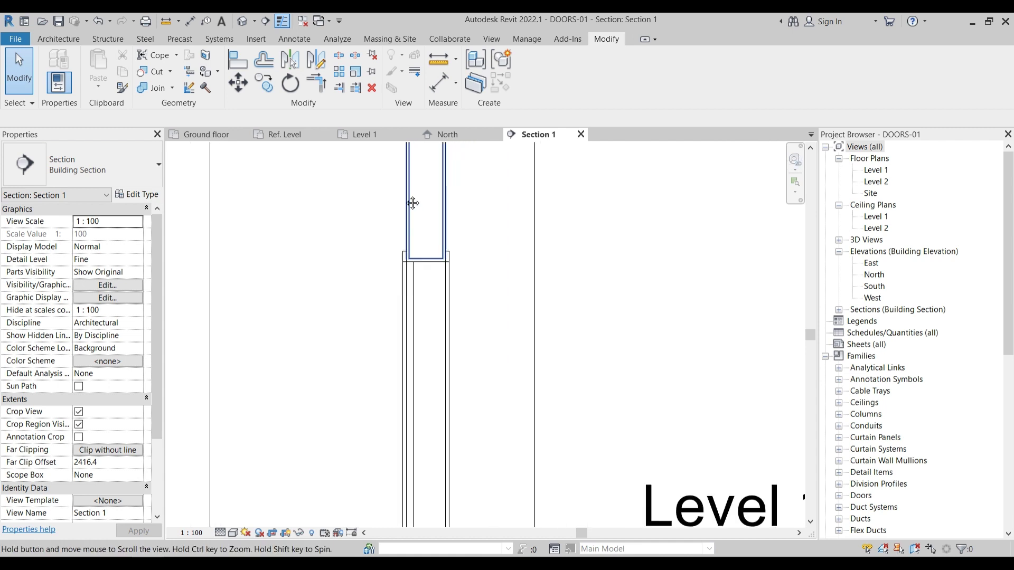
scroll(423, 227, up, 3)
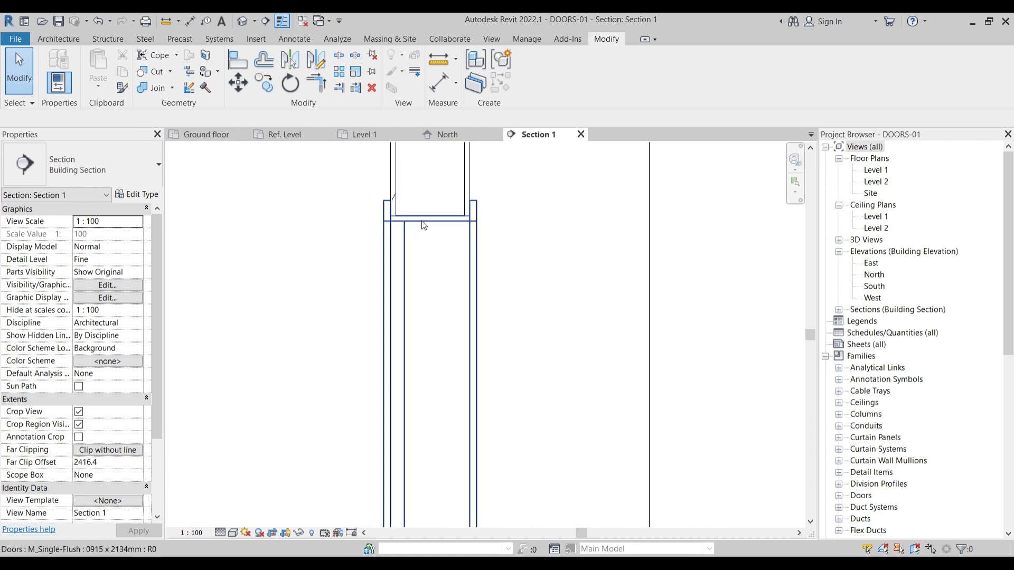
key(Tab)
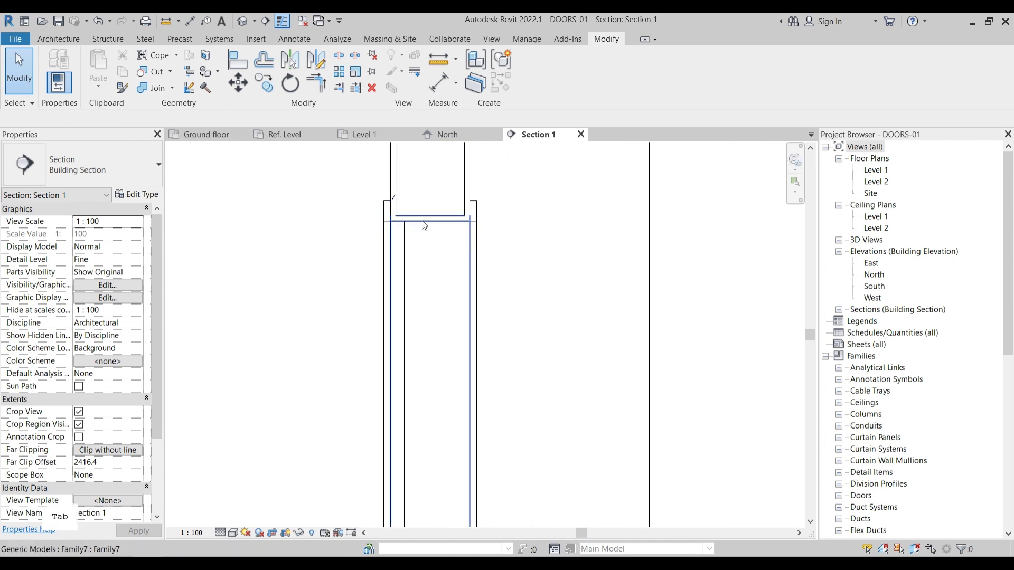
click(425, 225)
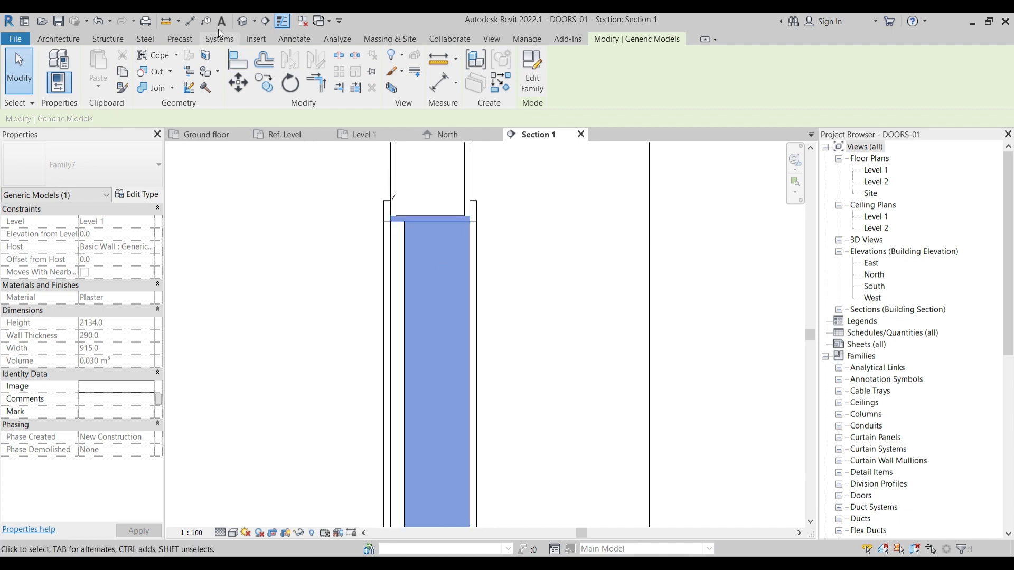
key(Delete)
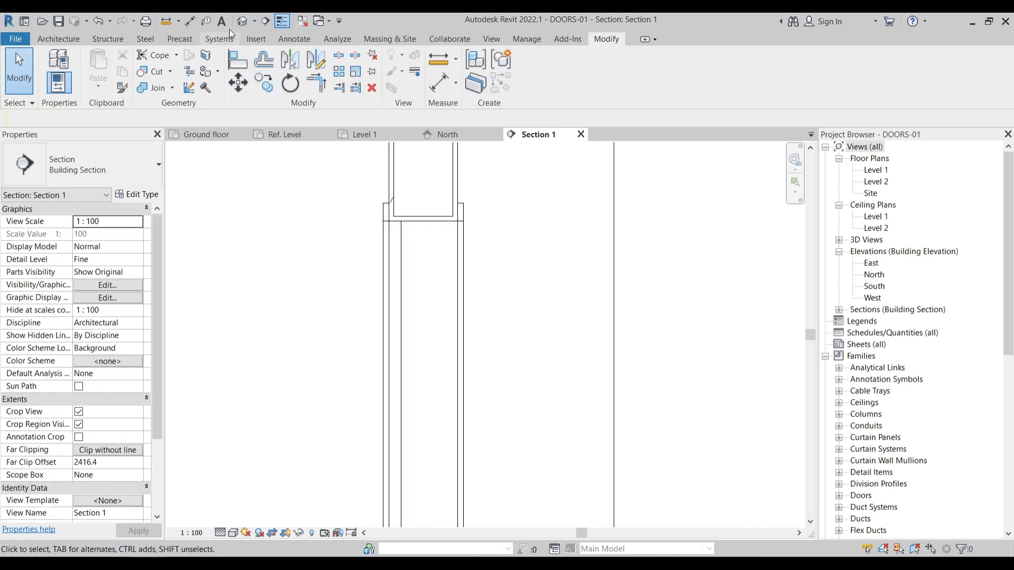